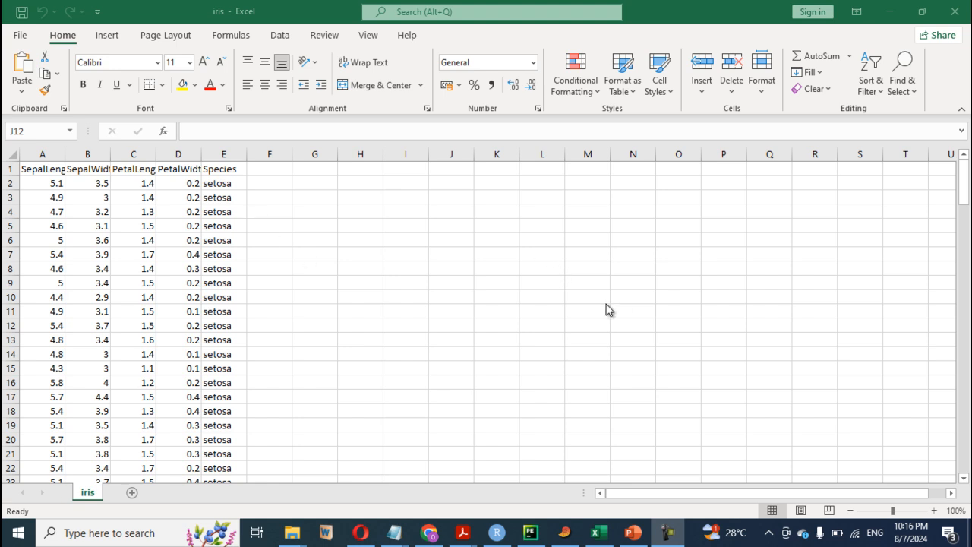
# Copy columns A through E, from SepalLength to Species, from the iris sheet.
pyautogui.click(32, 170)
pyautogui.moveTo(32, 170); pyautogui.dragTo(228, 186)
pyautogui.moveTo(40, 154); pyautogui.dragTo(223, 155)
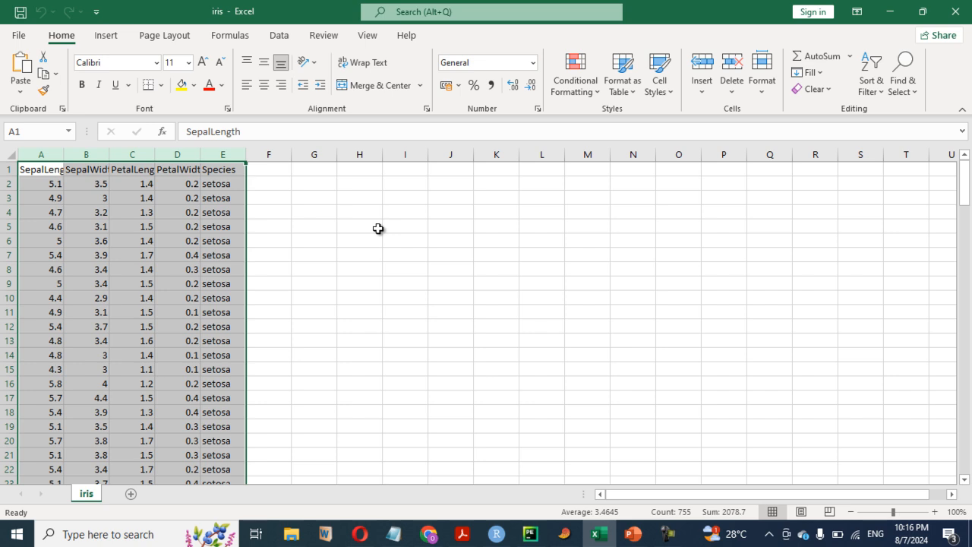
pyautogui.hotkey('ctrl', 'c')
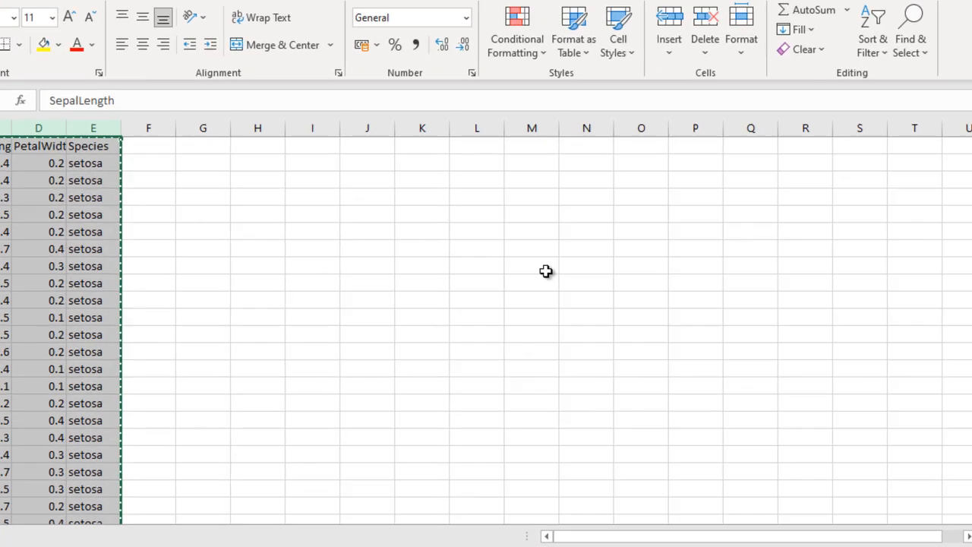
# Switch to PAST and paste the copied data with column attributes shown, starting at the name cell of column A.
pyautogui.click(593, 546)
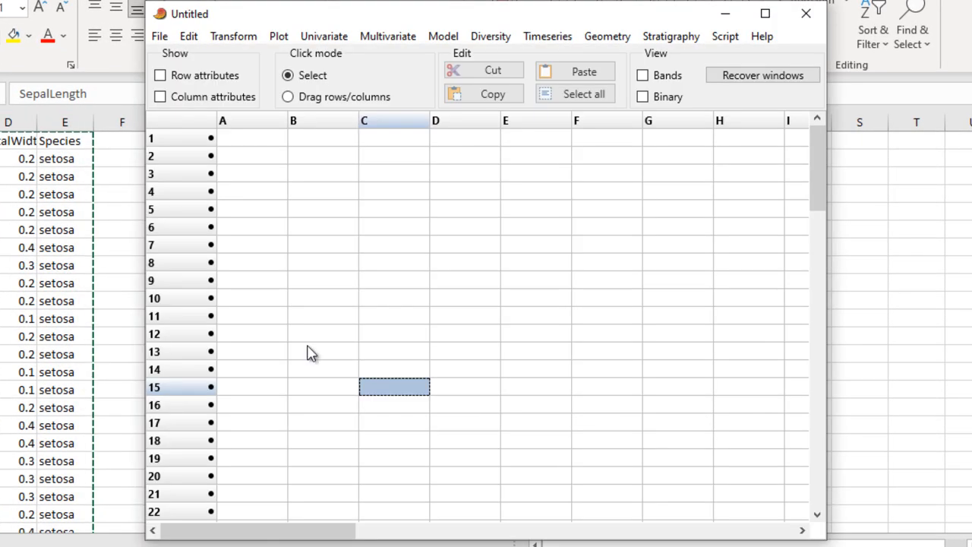
pyautogui.click(163, 100)
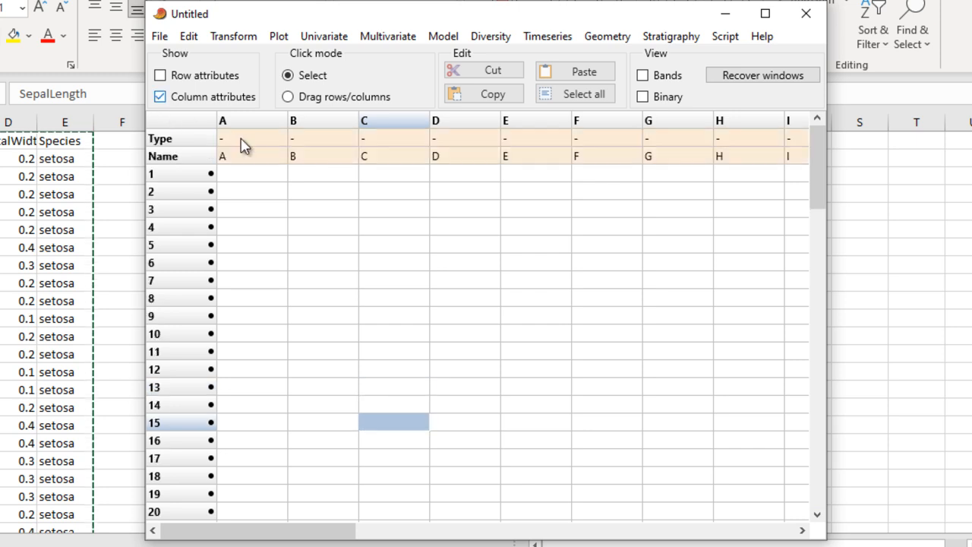
pyautogui.click(246, 164)
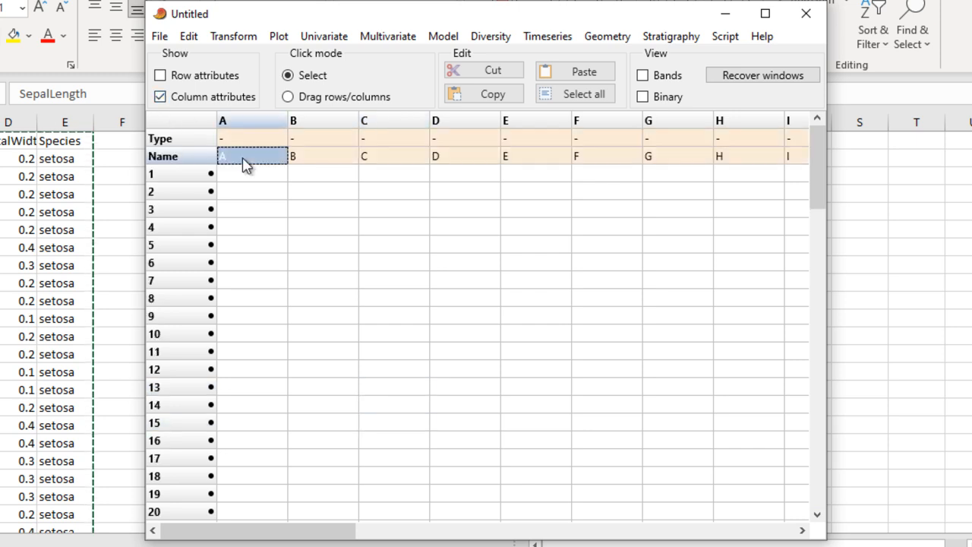
pyautogui.click(581, 74)
# Set the Species column's type to Group and hide the column attributes.
pyautogui.click(536, 143)
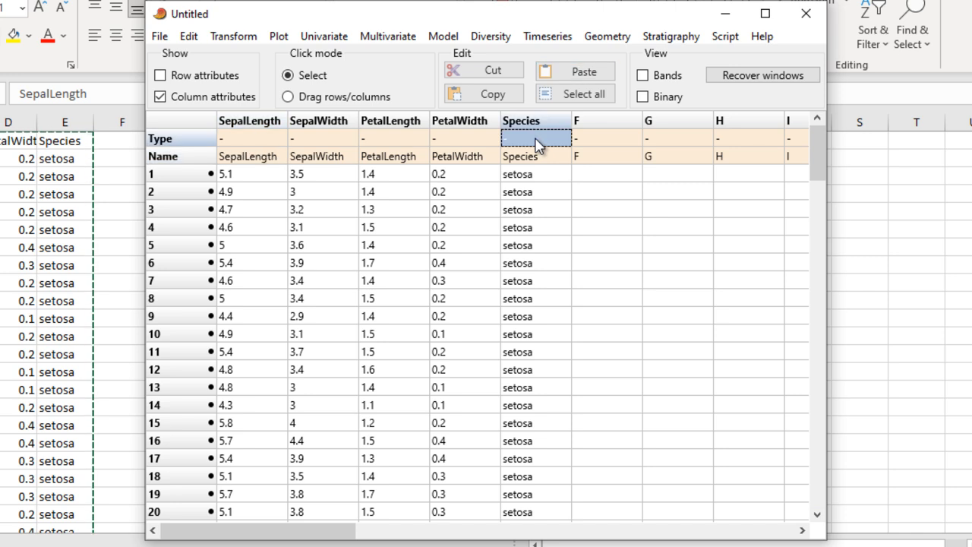
pyautogui.click(538, 144)
pyautogui.click(537, 174)
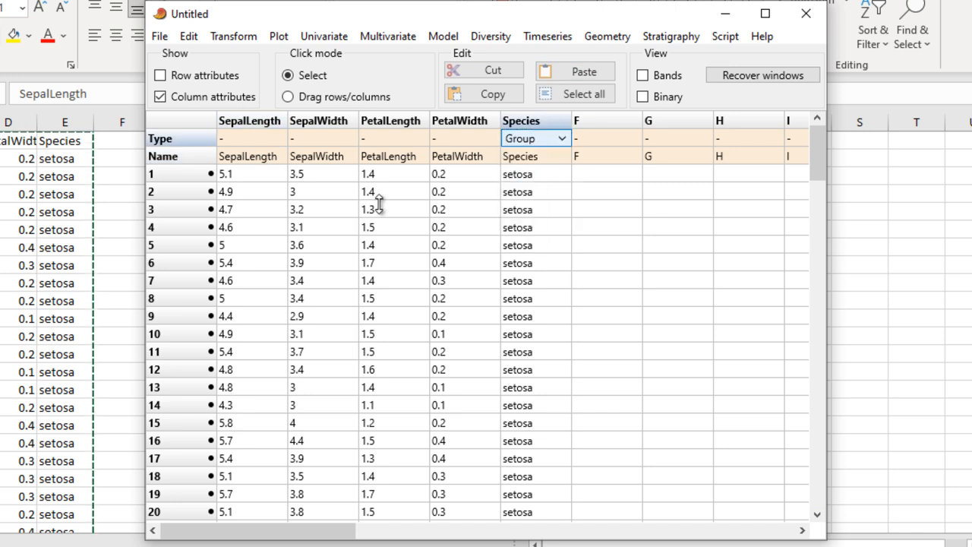
pyautogui.click(160, 97)
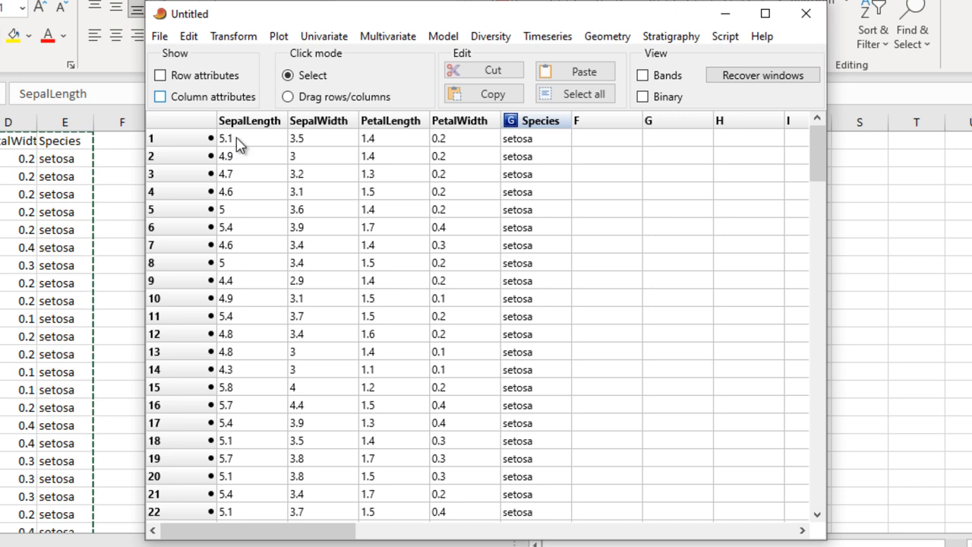
# Create a box plot of the SepalLength, SepalWidth, PetalLength and PetalWidth columns.
pyautogui.click(316, 123)
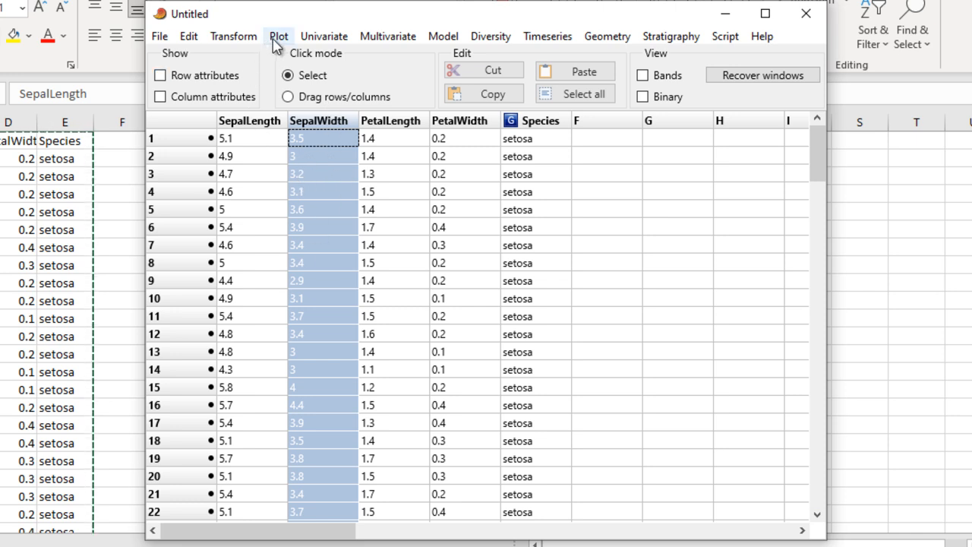
pyautogui.click(248, 120)
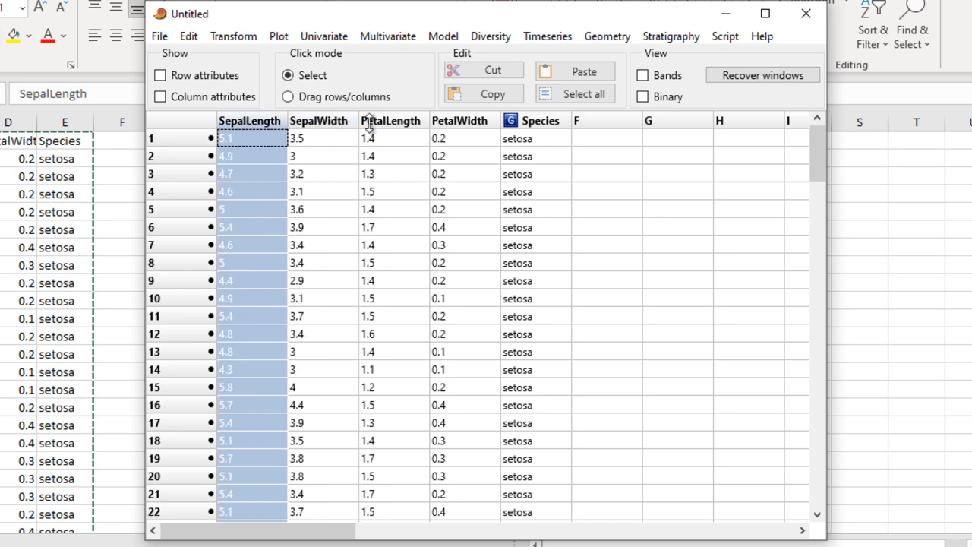
pyautogui.keyDown('shift'); pyautogui.click(343, 126); pyautogui.keyUp('shift')
pyautogui.keyDown('shift'); pyautogui.click(394, 128); pyautogui.keyUp('shift')
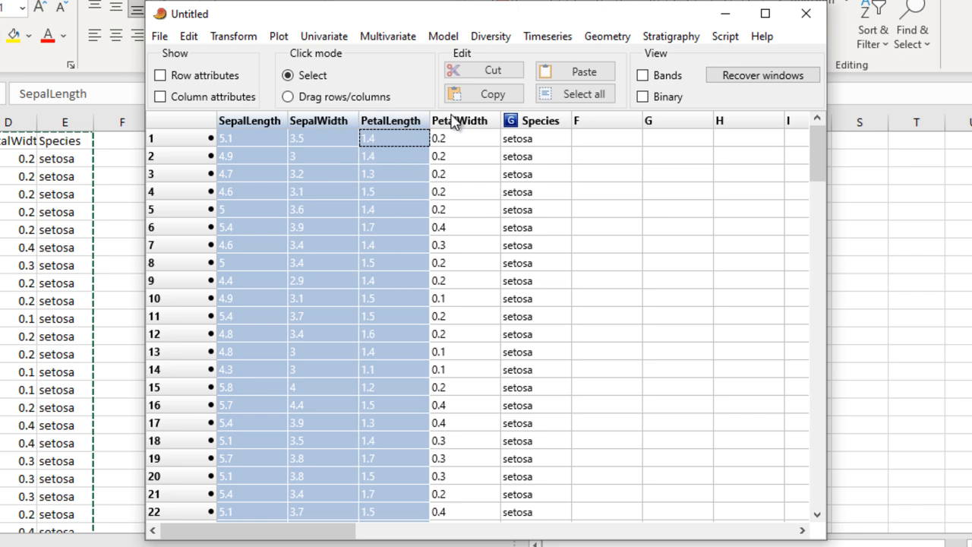
pyautogui.keyDown('shift'); pyautogui.click(459, 125); pyautogui.keyUp('shift')
pyautogui.click(278, 40)
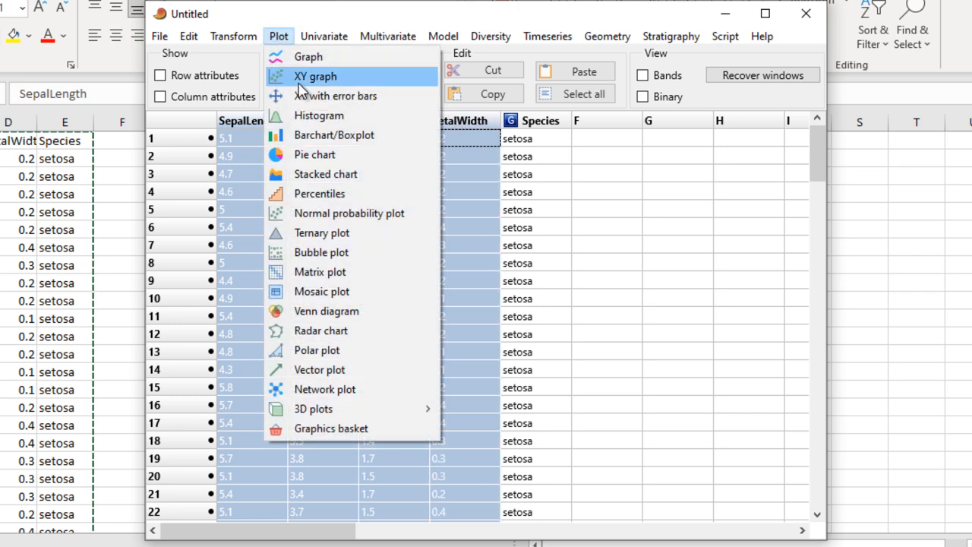
pyautogui.click(321, 132)
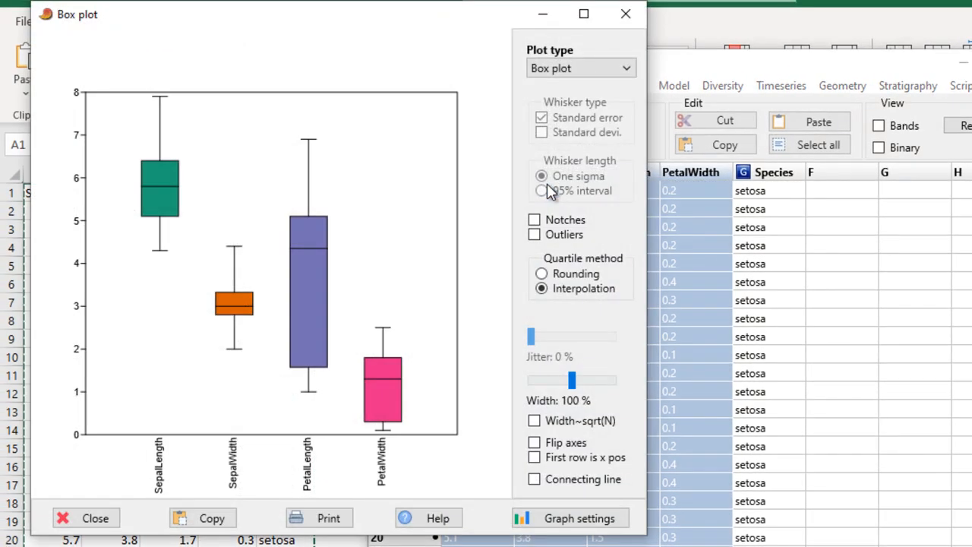
# Show outliers on the box plot of the raw measurements to inspect them, and close the plot.
pyautogui.click(536, 235)
pyautogui.moveTo(427, 25); pyautogui.dragTo(651, 37)
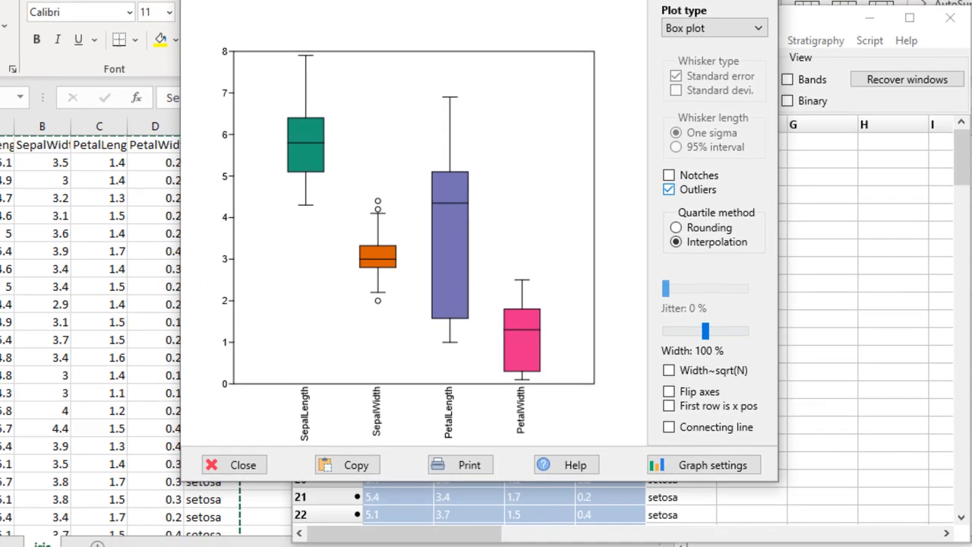
pyautogui.click(848, 19)
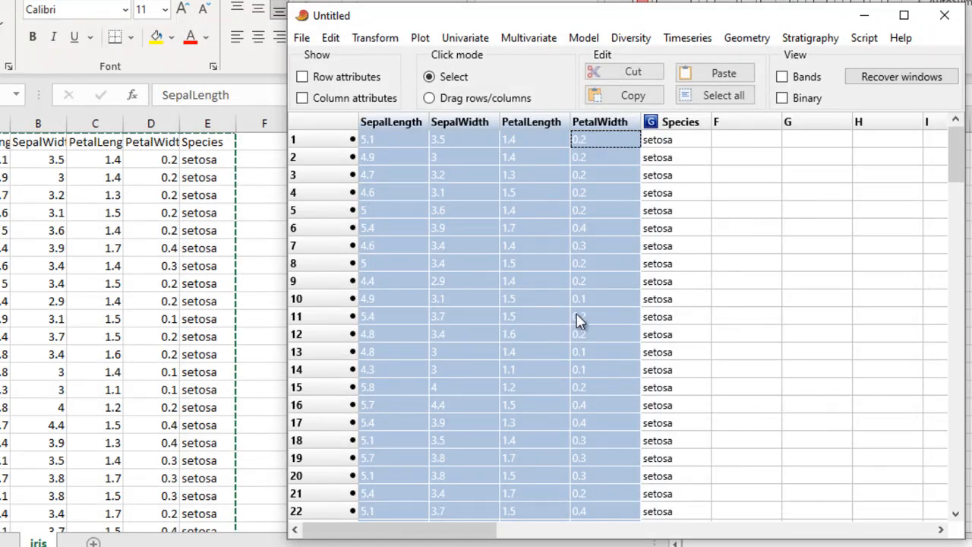
# Apply Row normalize length to the four measurement columns and check their box plot with outliers shown.
pyautogui.click(390, 43)
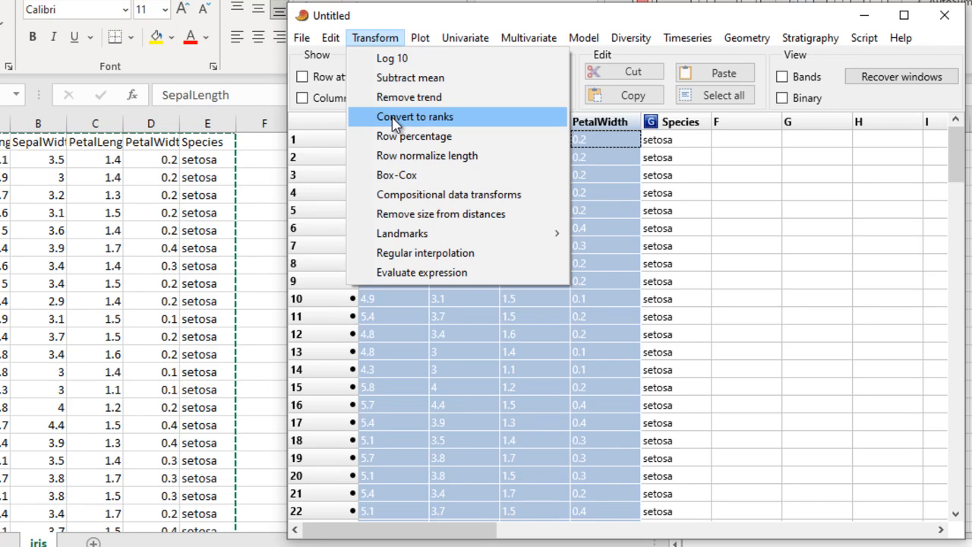
pyautogui.click(409, 157)
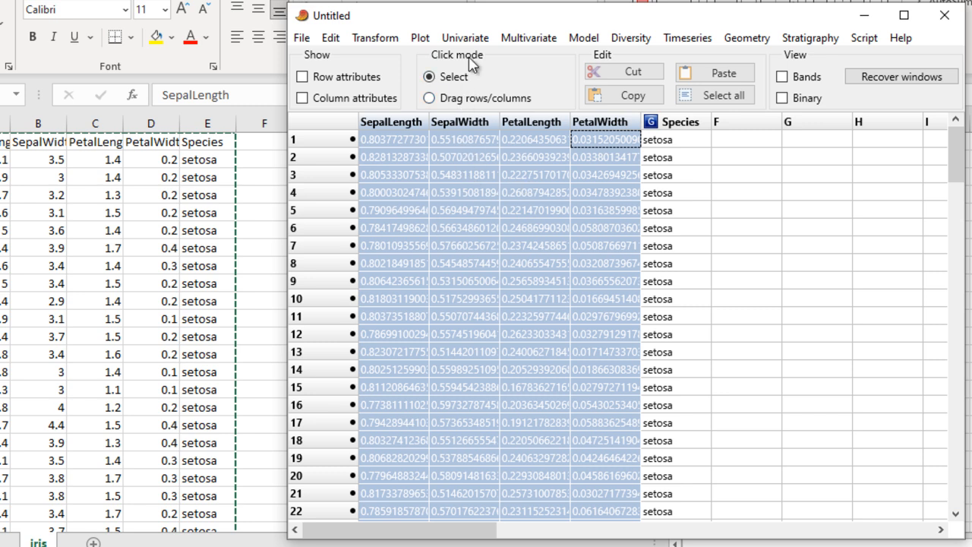
pyautogui.click(420, 39)
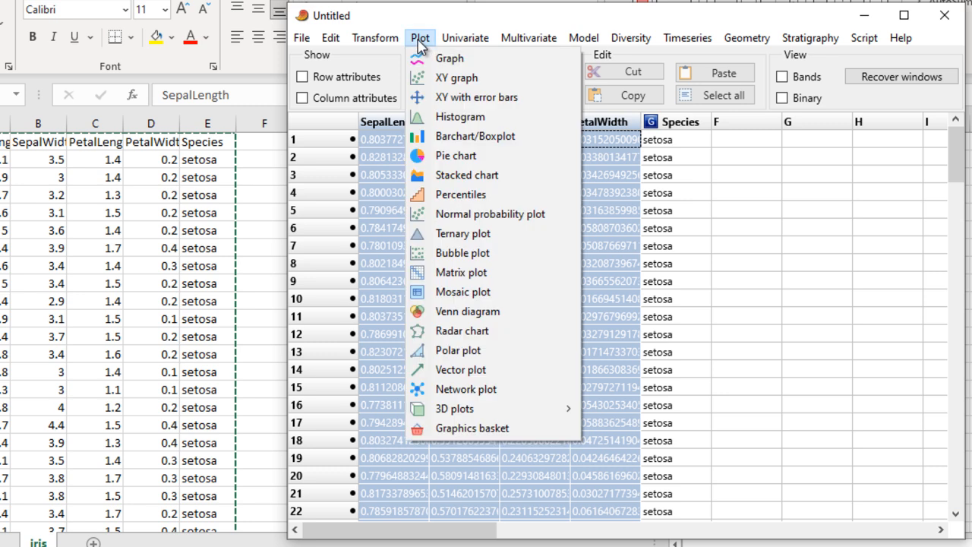
pyautogui.click(453, 135)
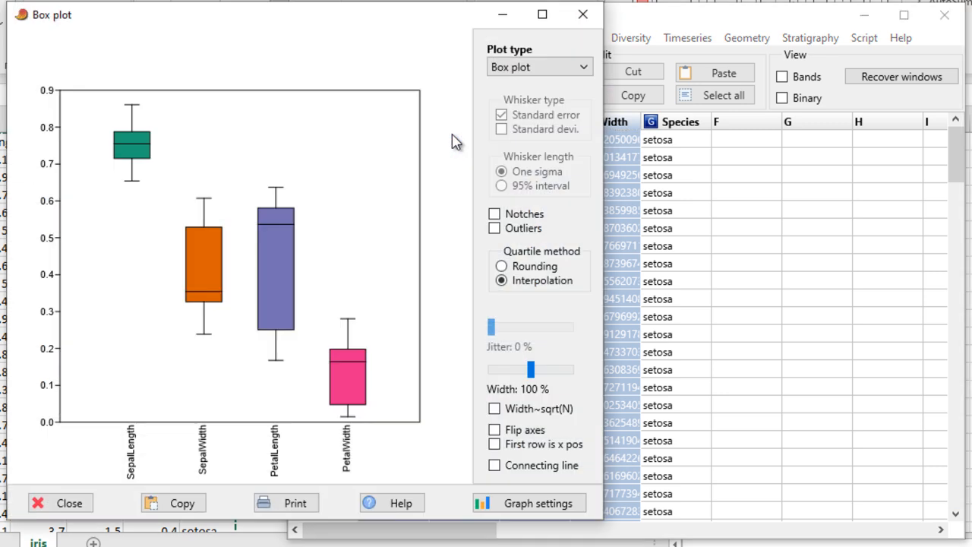
pyautogui.click(494, 228)
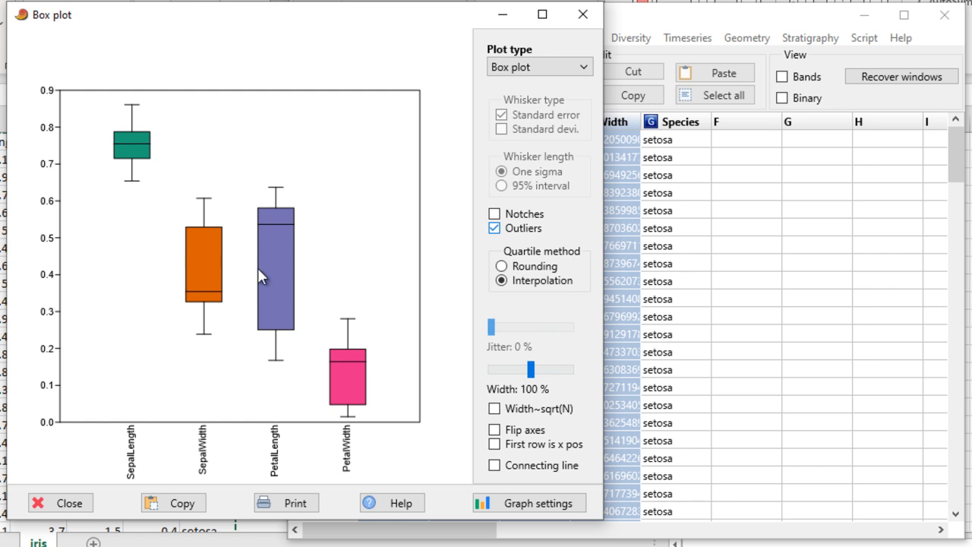
pyautogui.click(583, 23)
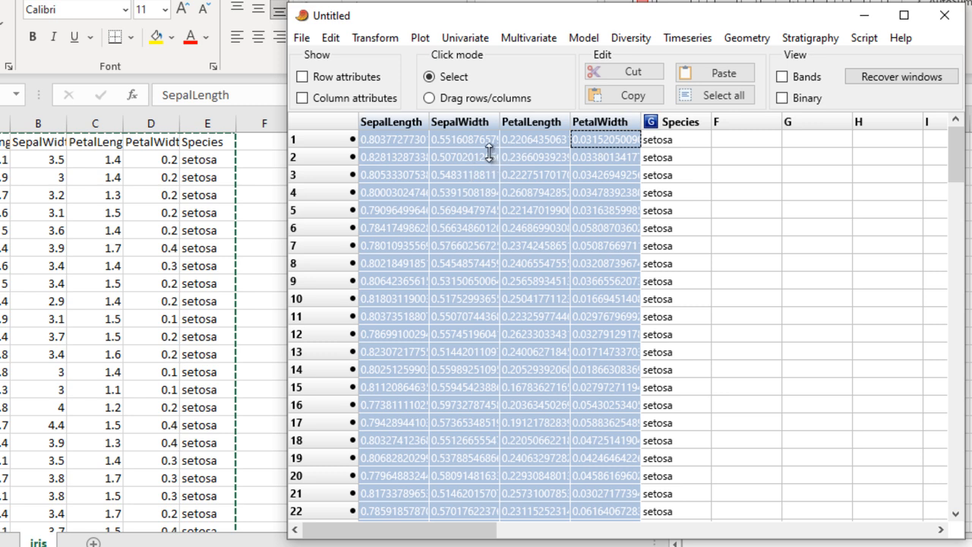
# Switch to PowerPoint and read the formulas on the Common Transformation Methods in PAST slide.
pyautogui.click(373, 42)
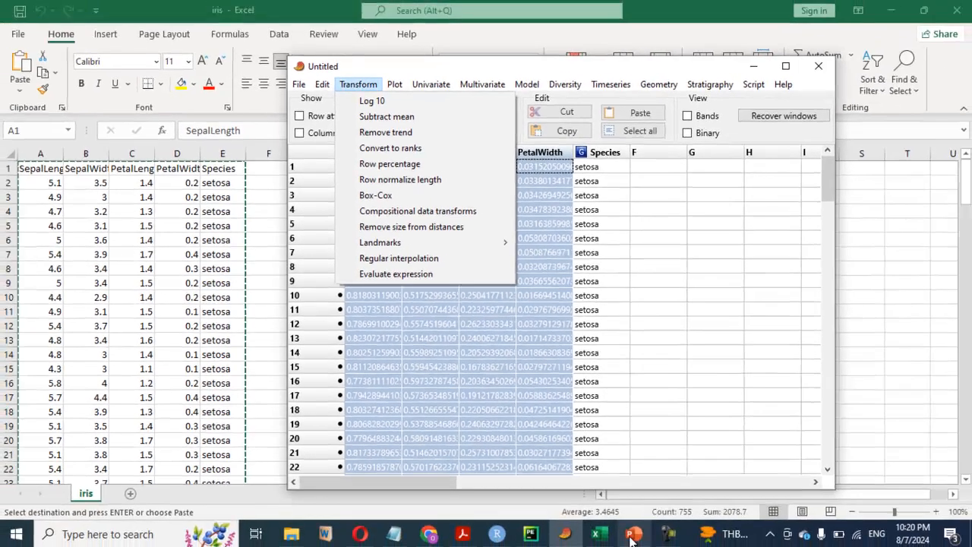
pyautogui.click(631, 538)
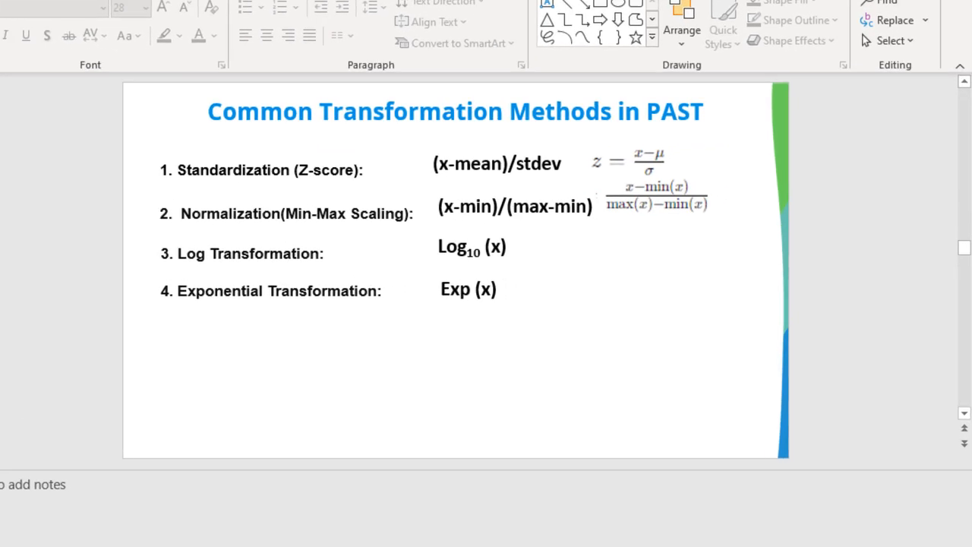
# Return to PAST and undo the row length normalization of the measurement columns.
pyautogui.hotkey('alt', 'Tab')
pyautogui.click(161, 37)
pyautogui.click(169, 63)
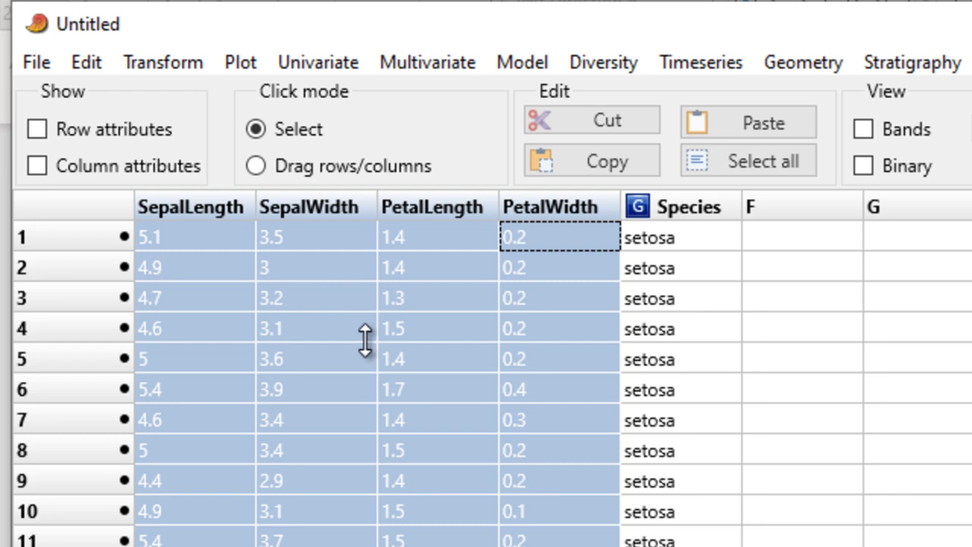
# Transform the four measurement columns with Evaluate expression, using the expression x-min/max-min.
pyautogui.click(157, 66)
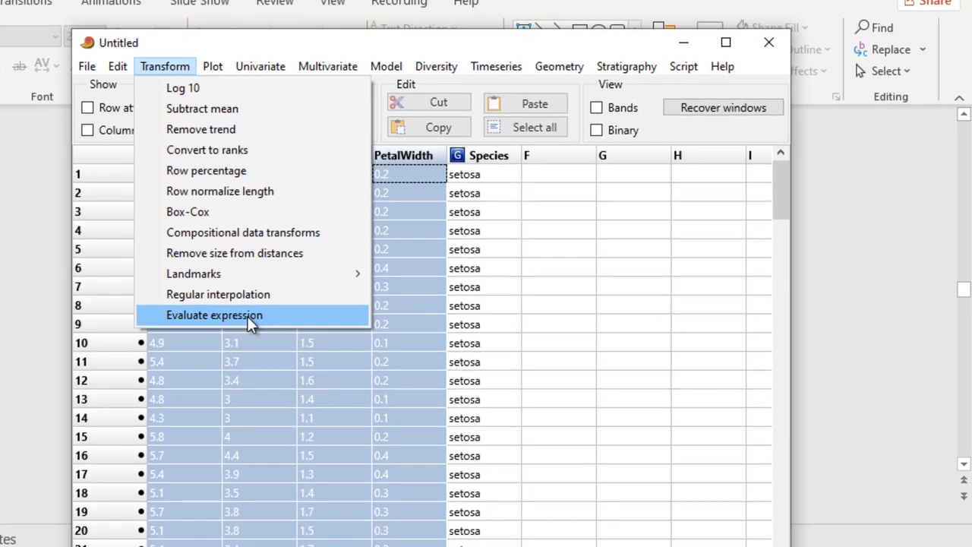
pyautogui.click(247, 316)
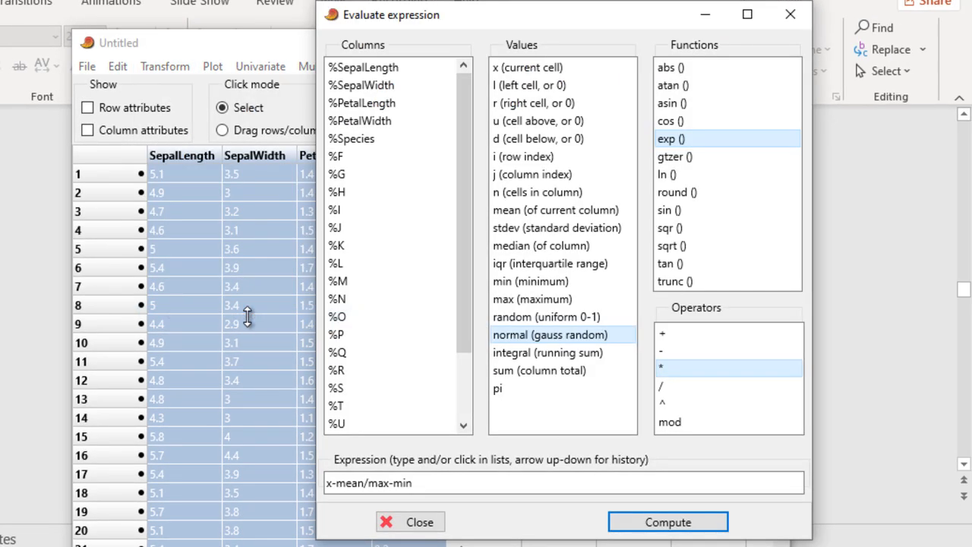
pyautogui.moveTo(430, 479); pyautogui.dragTo(291, 478)
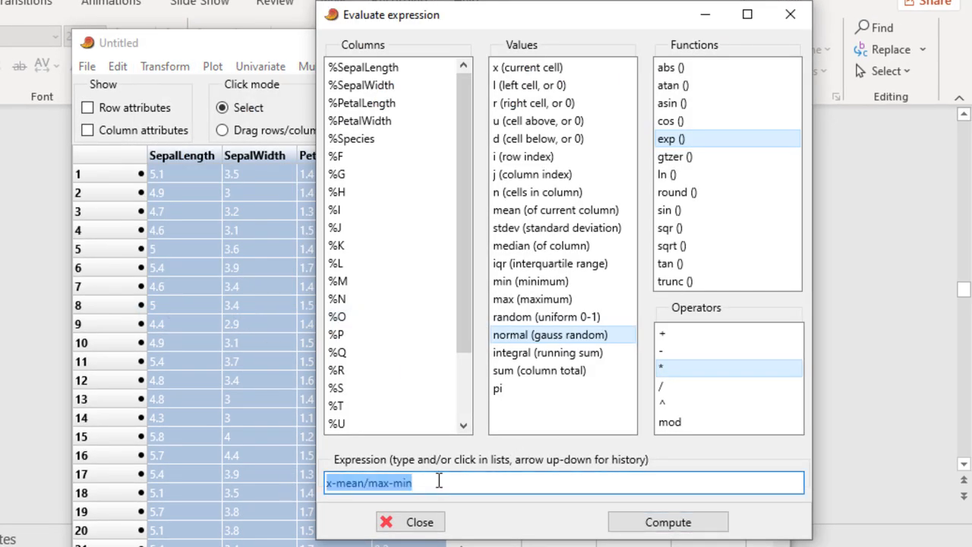
pyautogui.click(453, 482)
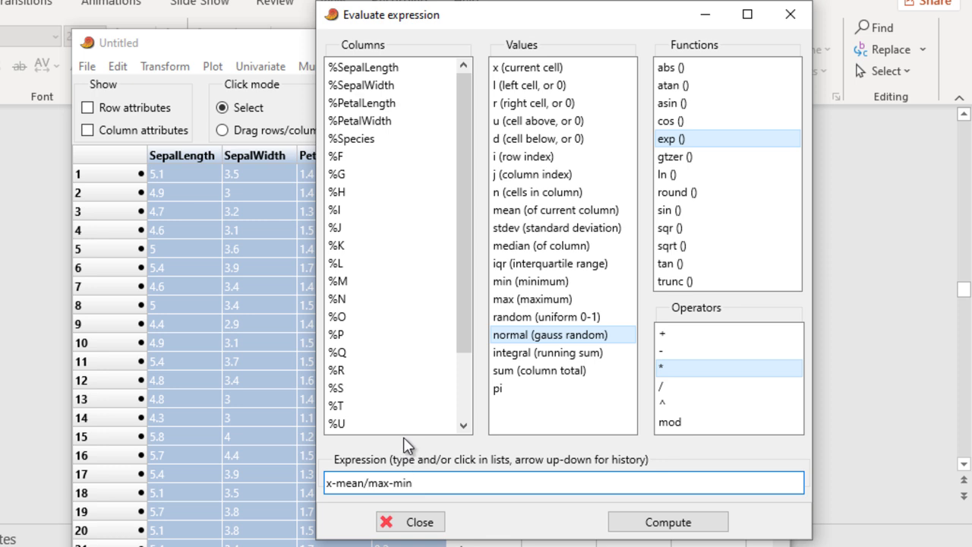
pyautogui.click(366, 485)
pyautogui.press('BackSpace')
pyautogui.press('BackSpace')
pyautogui.press('BackSpace')
pyautogui.write('IN')
pyautogui.press('BackSpace')
pyautogui.press('BackSpace')
pyautogui.write('in')
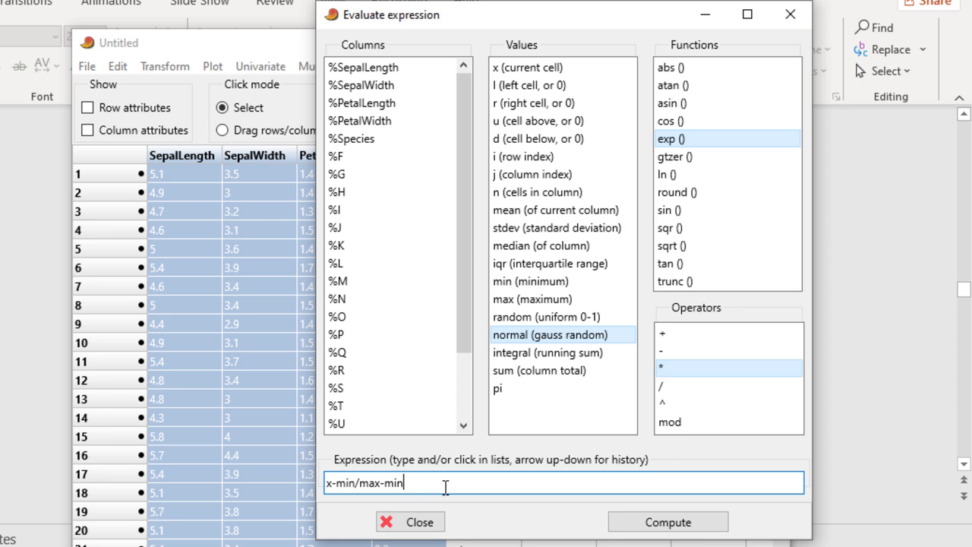
pyautogui.click(688, 525)
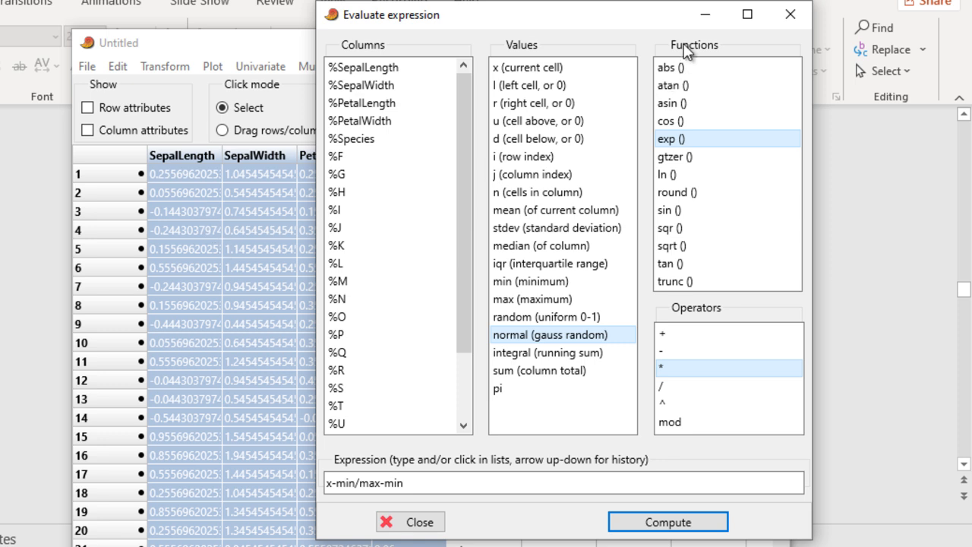
pyautogui.click(795, 24)
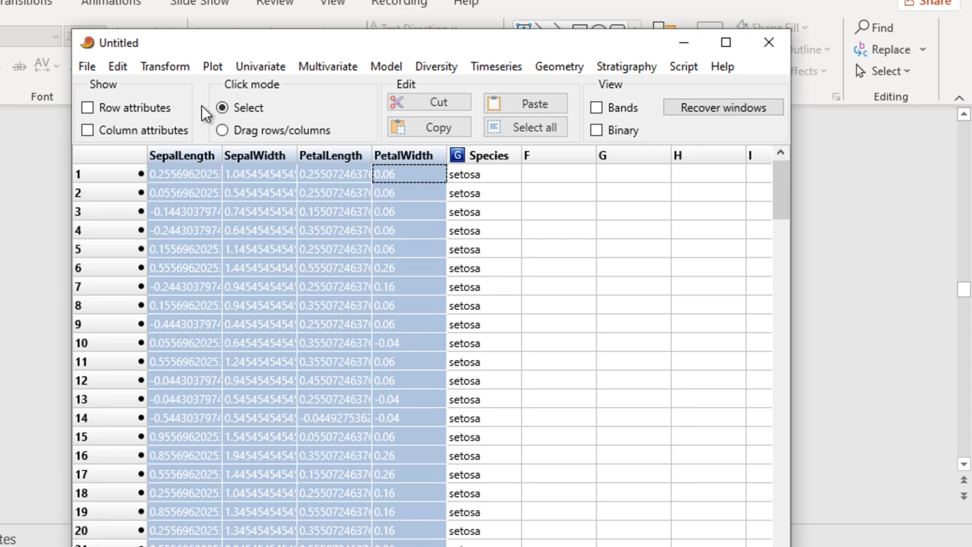
# View a box plot of the columns computed with x-min/max-min, with outliers shown, and close it.
pyautogui.click(211, 68)
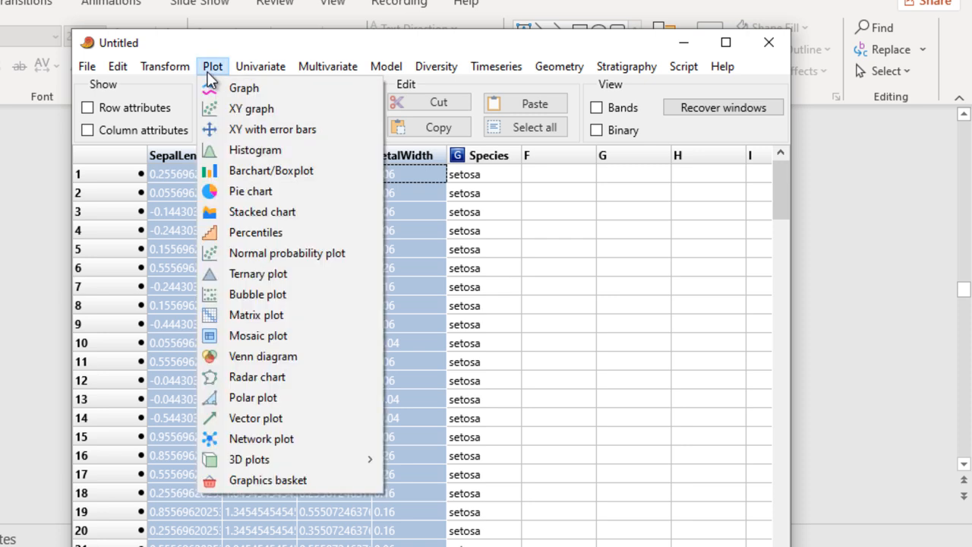
pyautogui.click(263, 173)
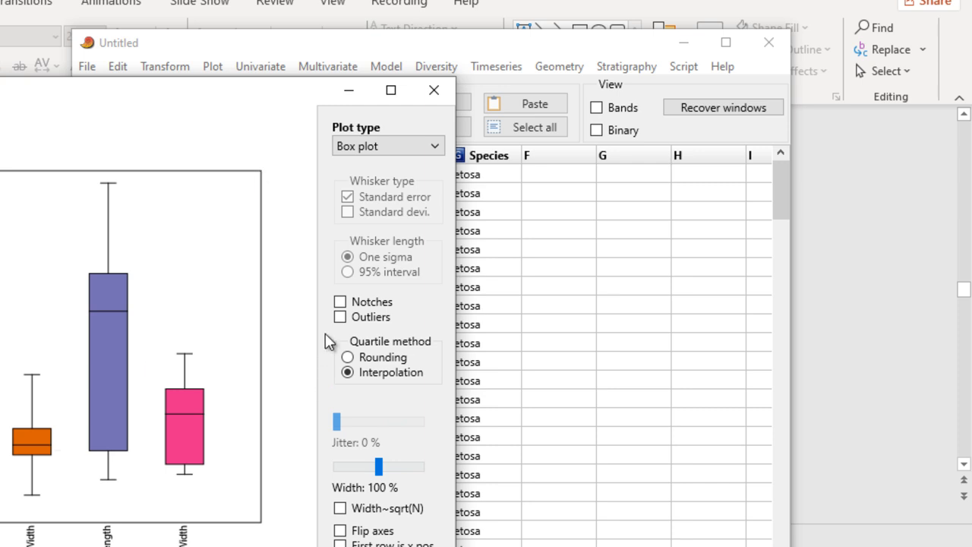
pyautogui.click(341, 317)
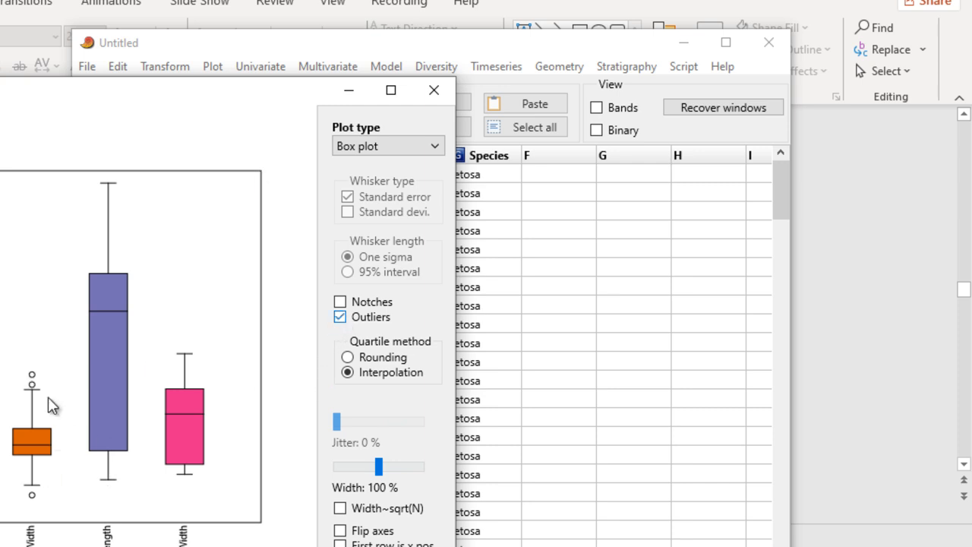
pyautogui.click(437, 91)
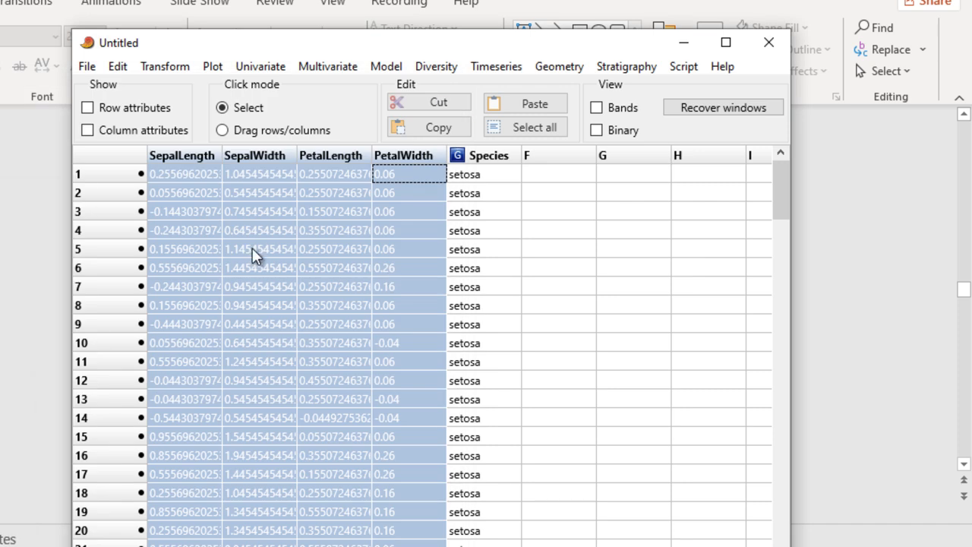
# Run normality tests on the columns computed with x-min/max-min, read the p-values for all four measurements, and close the results.
pyautogui.click(260, 67)
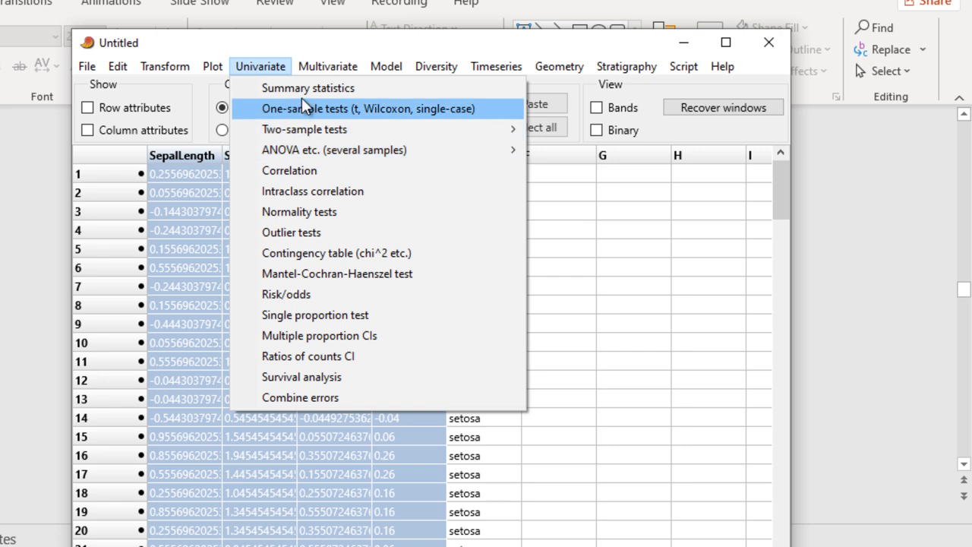
pyautogui.click(362, 213)
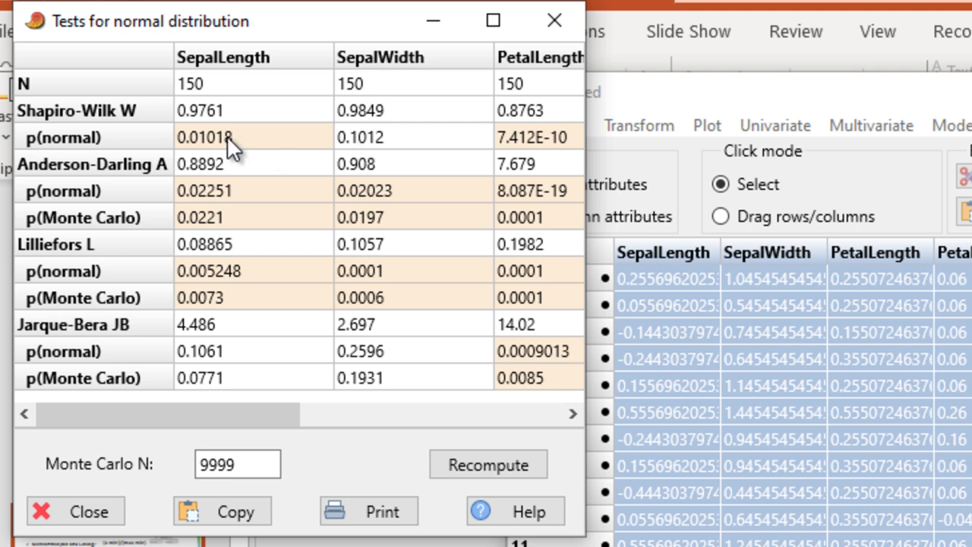
pyautogui.moveTo(585, 168); pyautogui.dragTo(820, 195)
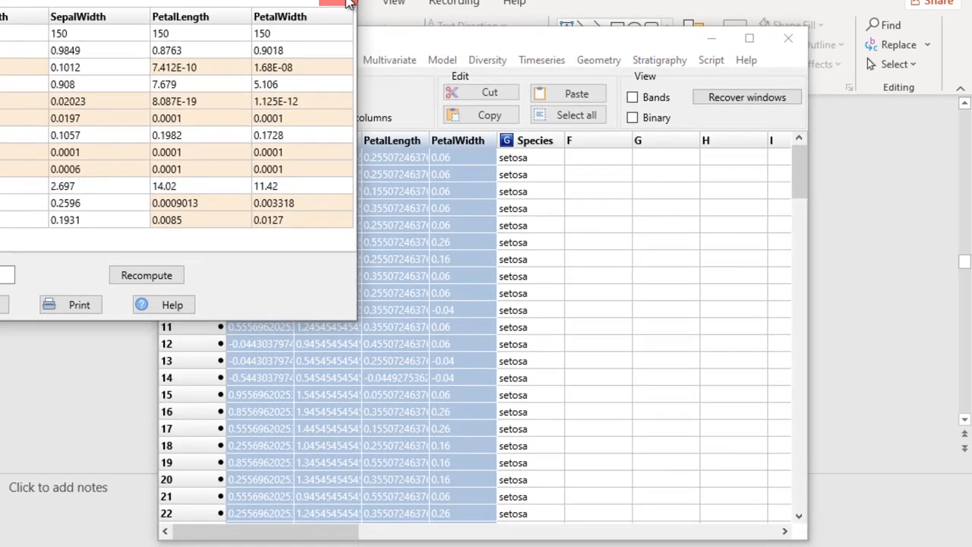
pyautogui.click(794, 18)
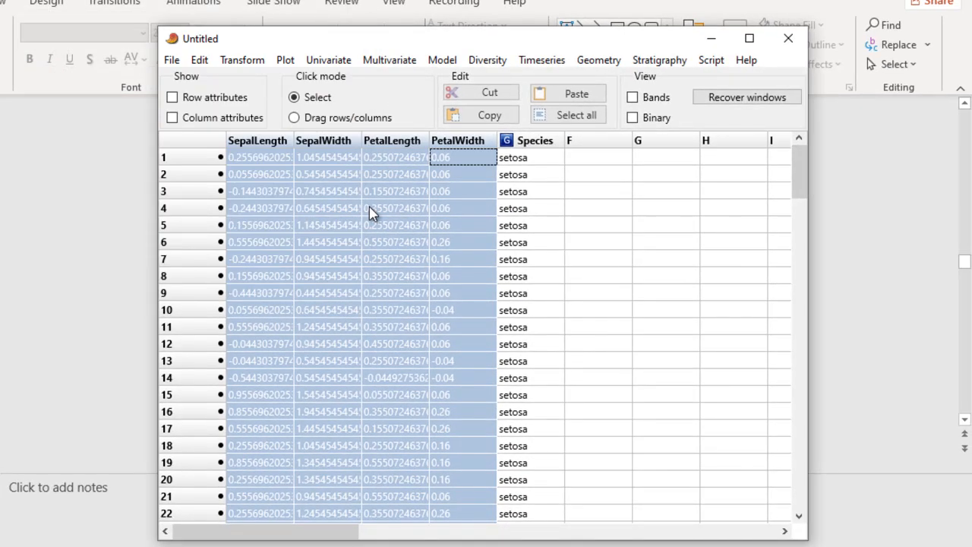
# Undo the x-min/max-min transformation of the measurement columns.
pyautogui.click(200, 60)
pyautogui.click(220, 79)
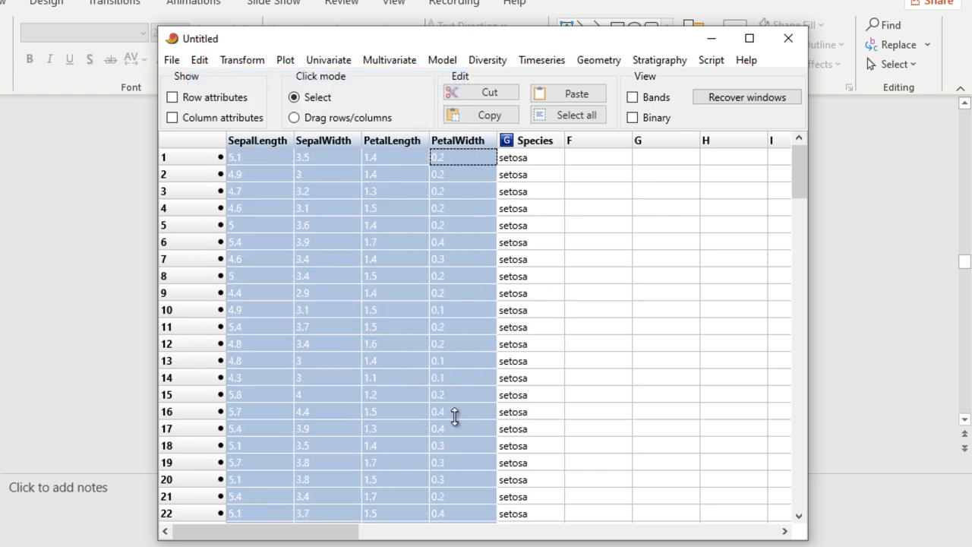
# Transform the four measurement columns with Evaluate expression, using the expression x-mean/stdev.
pyautogui.click(242, 60)
pyautogui.click(296, 285)
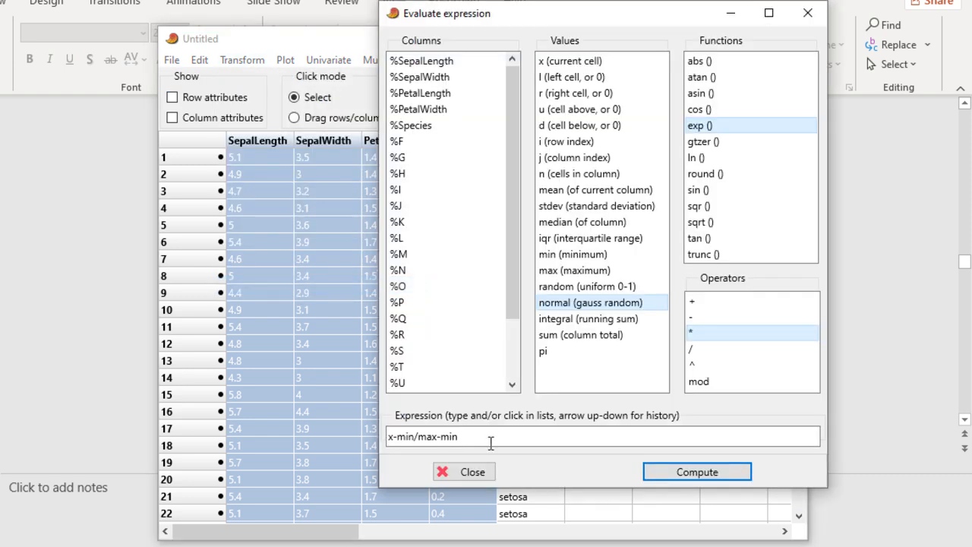
pyautogui.click(466, 438)
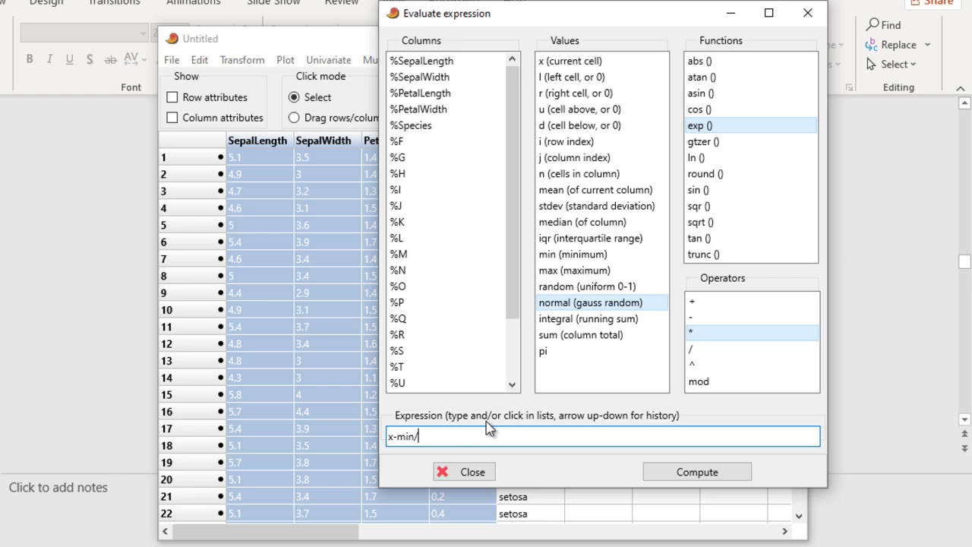
pyautogui.click(585, 208)
pyautogui.click(415, 438)
pyautogui.press('BackSpace')
pyautogui.press('BackSpace')
pyautogui.press('BackSpace')
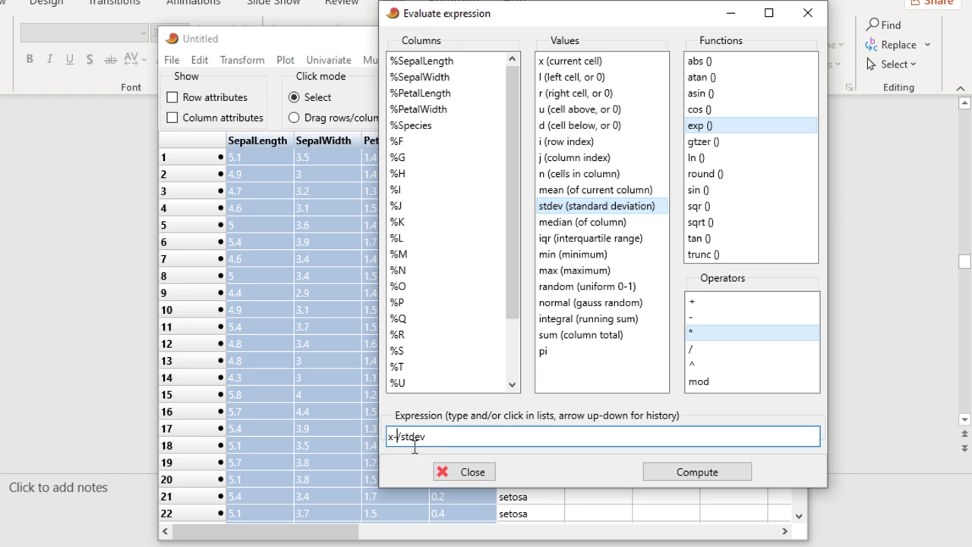
pyautogui.click(552, 191)
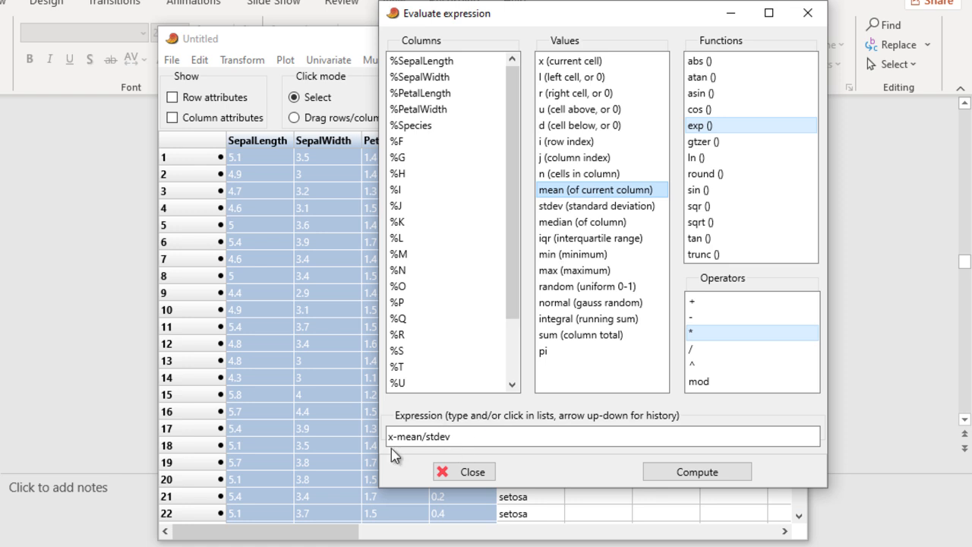
pyautogui.click(466, 437)
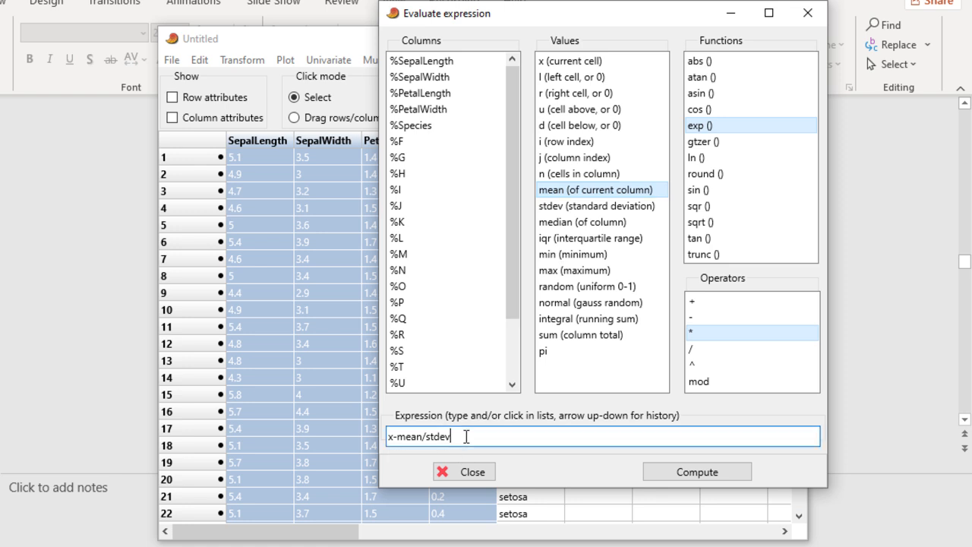
pyautogui.click(696, 474)
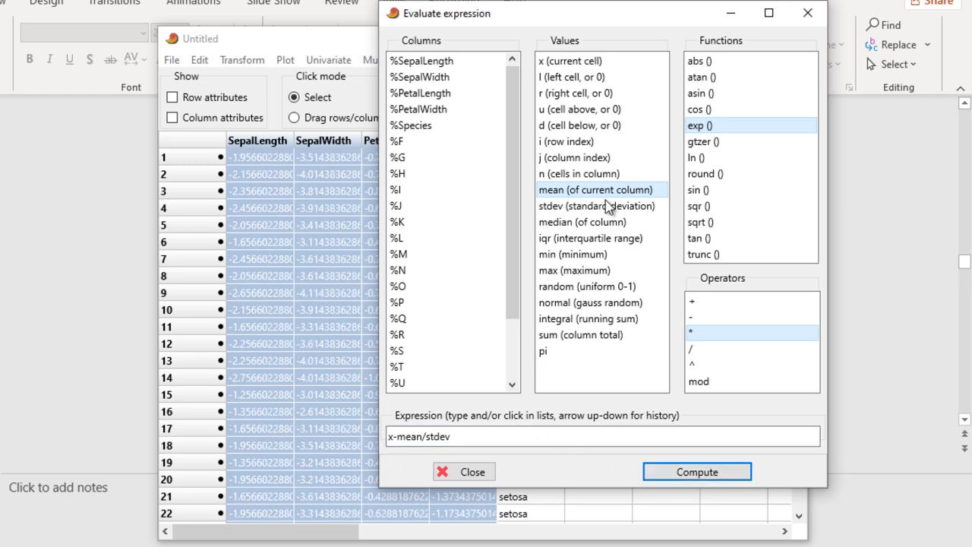
pyautogui.click(818, 23)
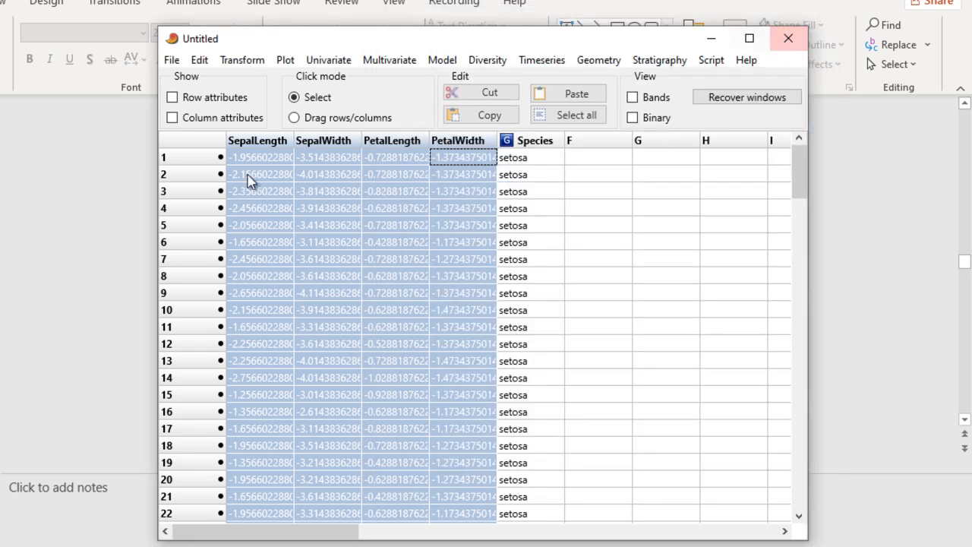
# View a box plot of the columns computed with x-mean/stdev, with outliers shown, and close it.
pyautogui.click(286, 60)
pyautogui.click(545, 188)
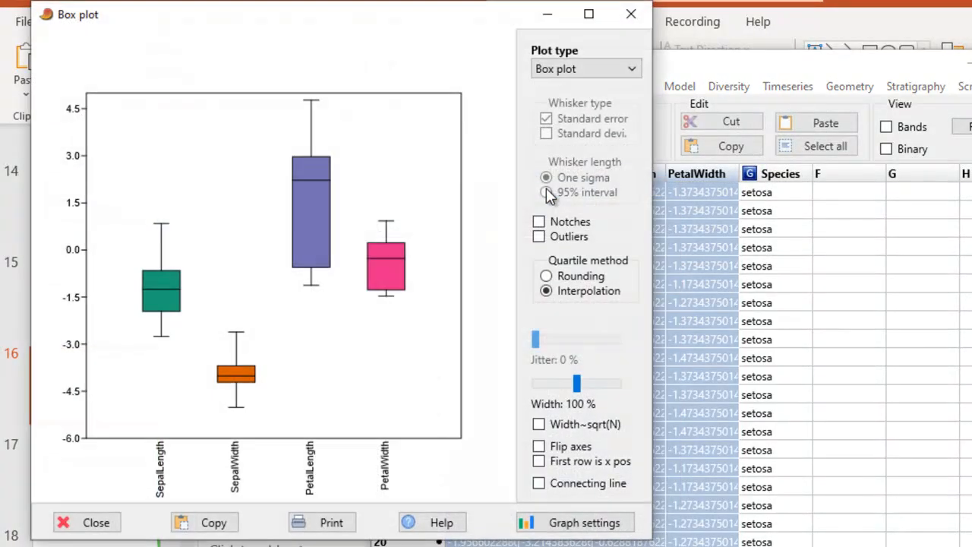
pyautogui.click(538, 236)
pyautogui.click(631, 14)
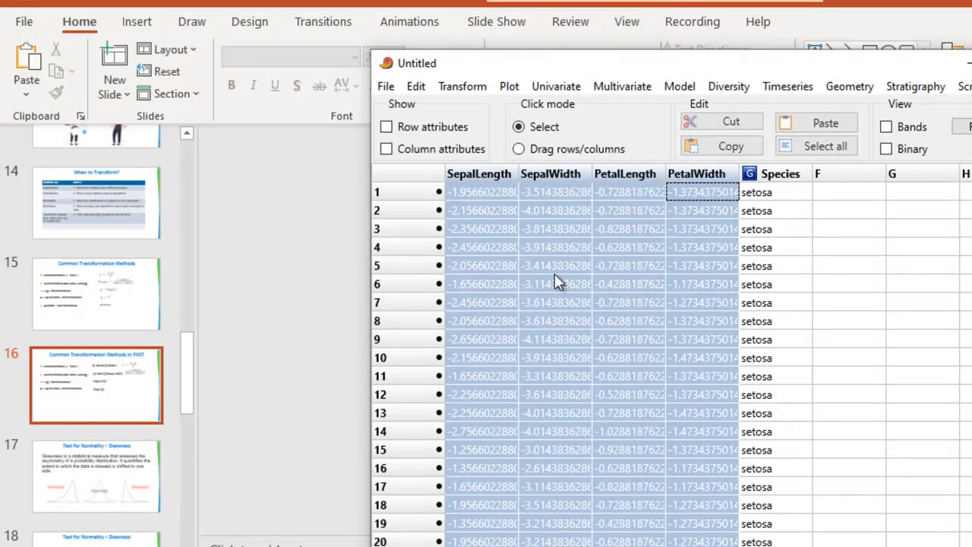
# Run normality tests on the columns computed with x-mean/stdev, read the p-values, and close the results.
pyautogui.click(553, 89)
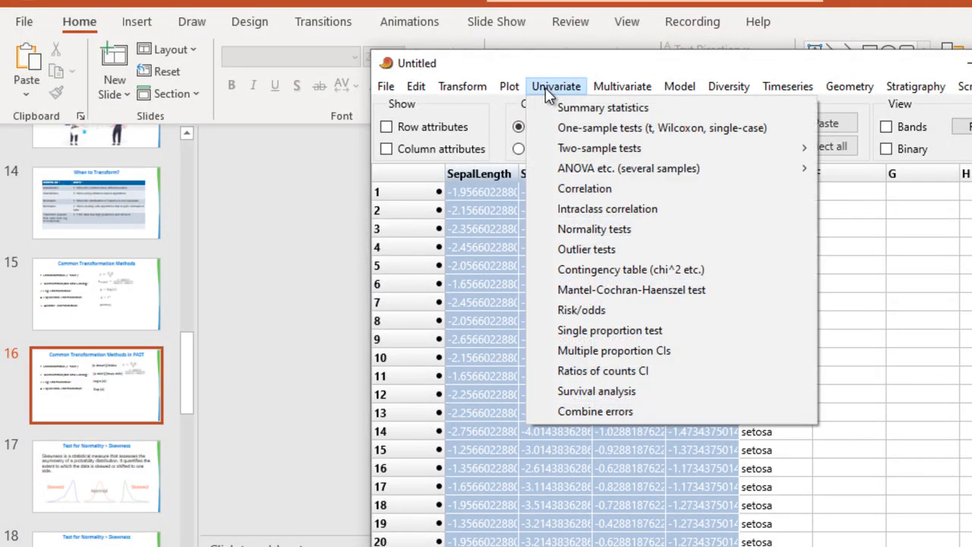
pyautogui.click(583, 228)
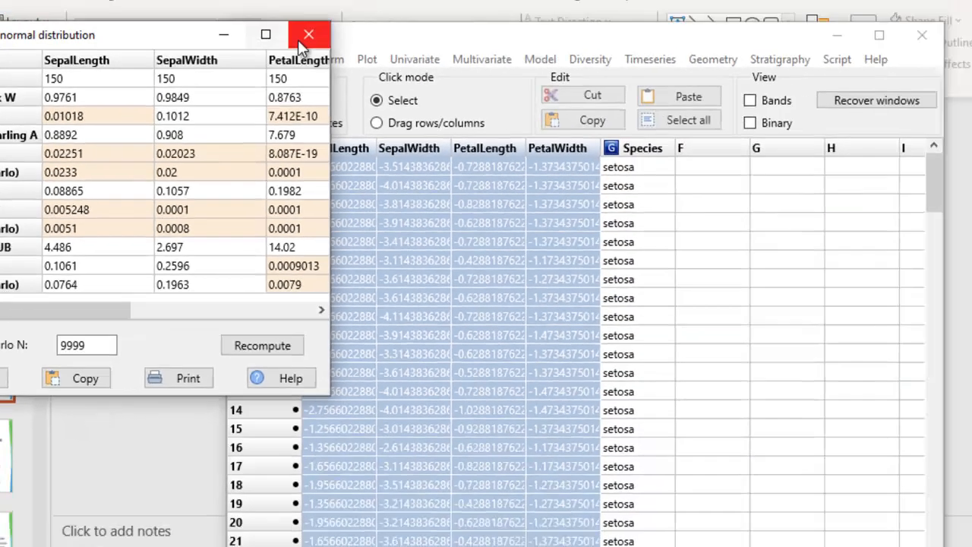
pyautogui.click(655, 21)
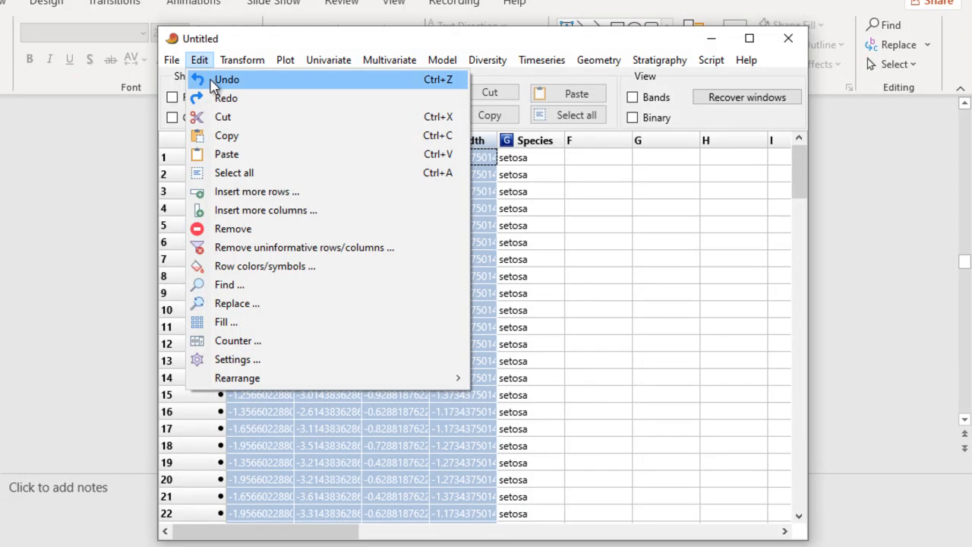
# Undo the x-mean/stdev transformation and review the values, functions and operators offered by Evaluate expression without computing anything.
pyautogui.click(201, 80)
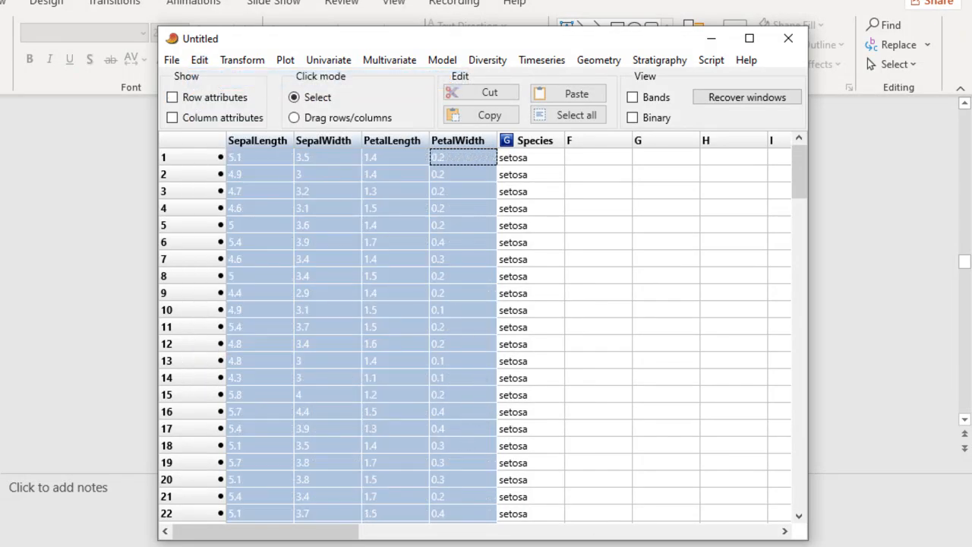
pyautogui.moveTo(570, 546)
pyautogui.click(230, 66)
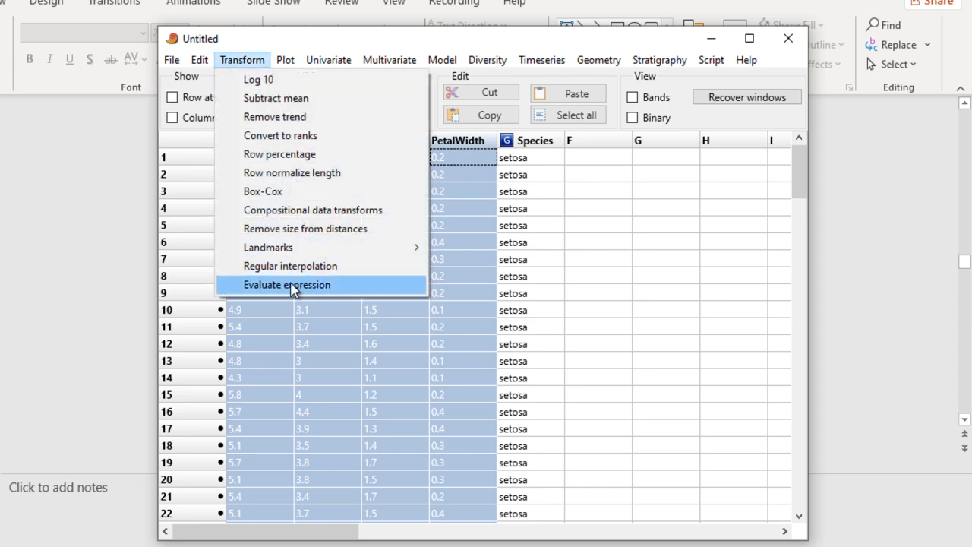
pyautogui.click(334, 285)
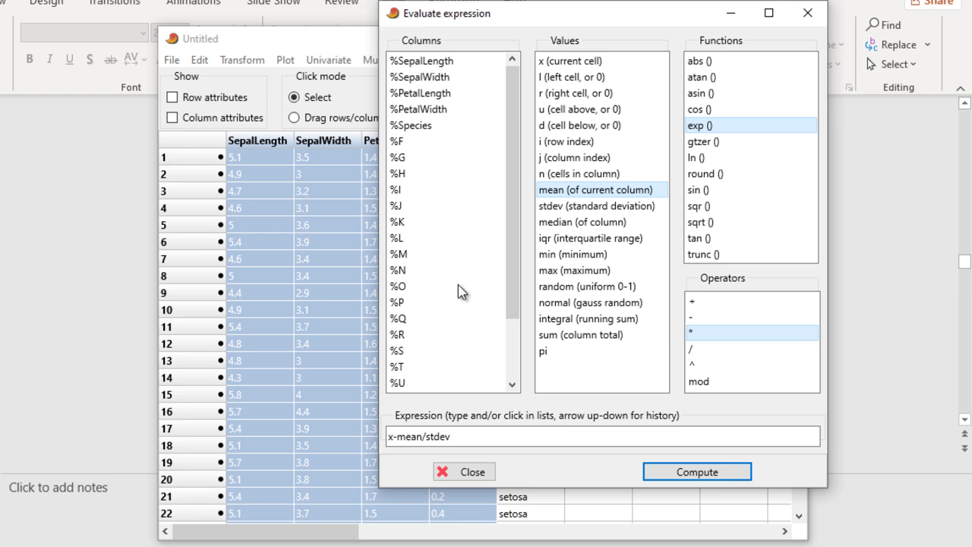
pyautogui.click(807, 13)
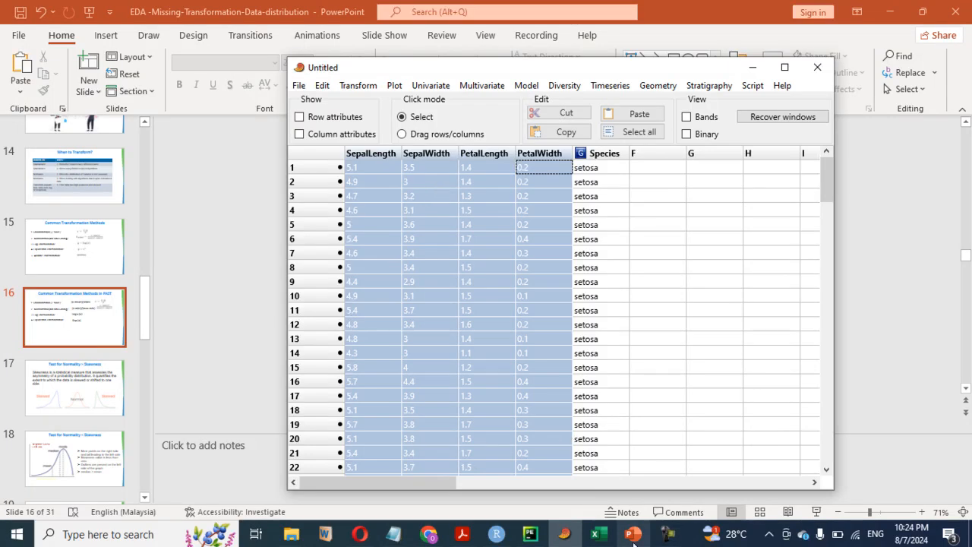
# Switch to PowerPoint, compare the bracketed formulas on the Common Transformation Methods in PAST slide, and minimize the presentation.
pyautogui.click(630, 534)
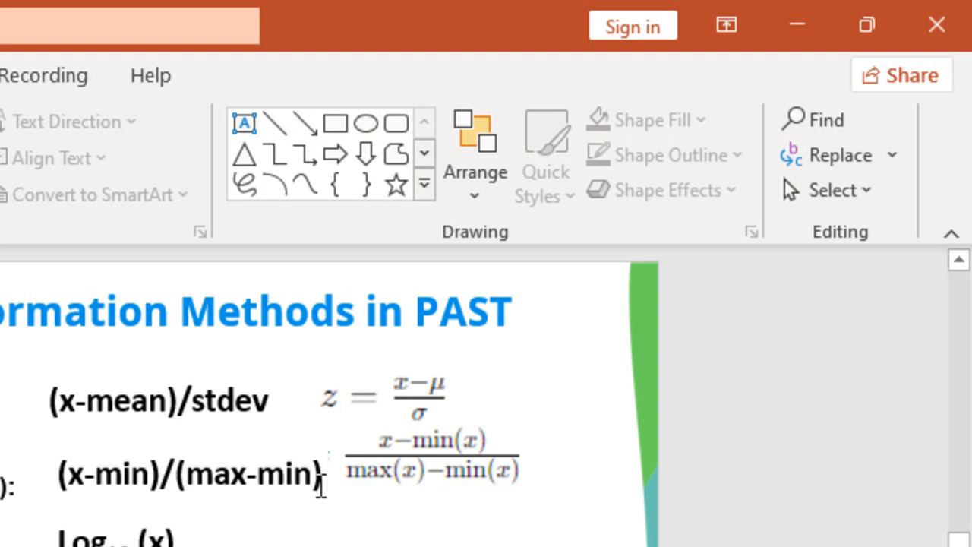
pyautogui.click(802, 25)
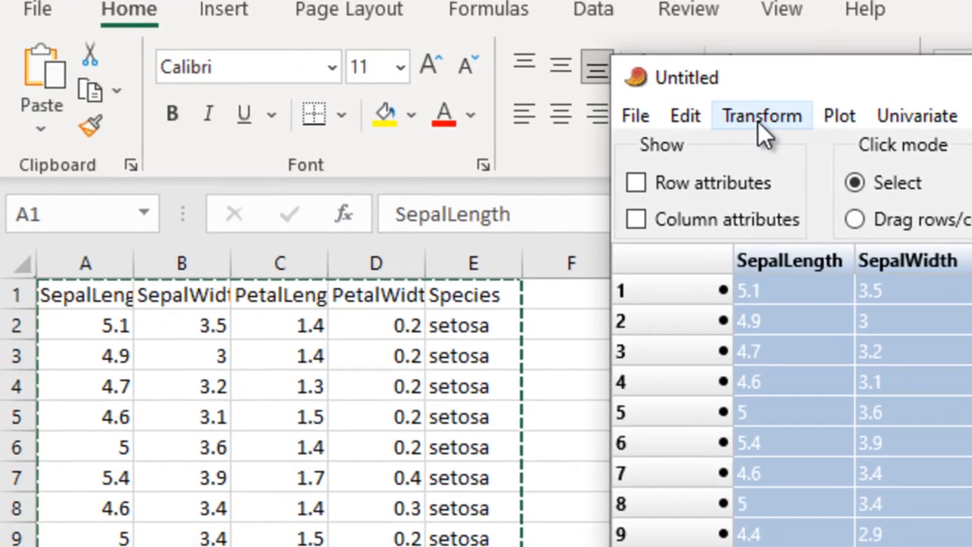
# Apply a Box-Cox transformation to the four measurement columns in PAST, using the lambda value 0.696025.
pyautogui.click(213, 148)
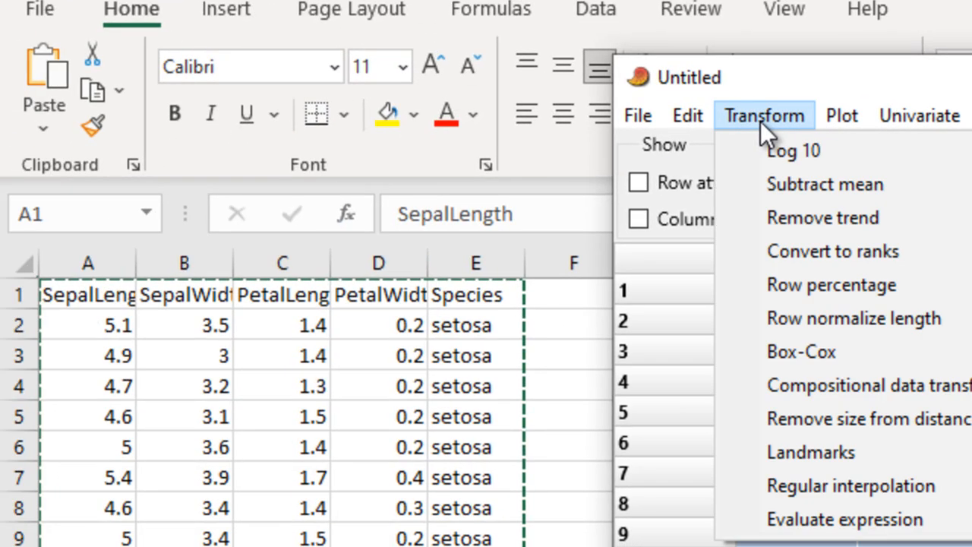
pyautogui.click(806, 346)
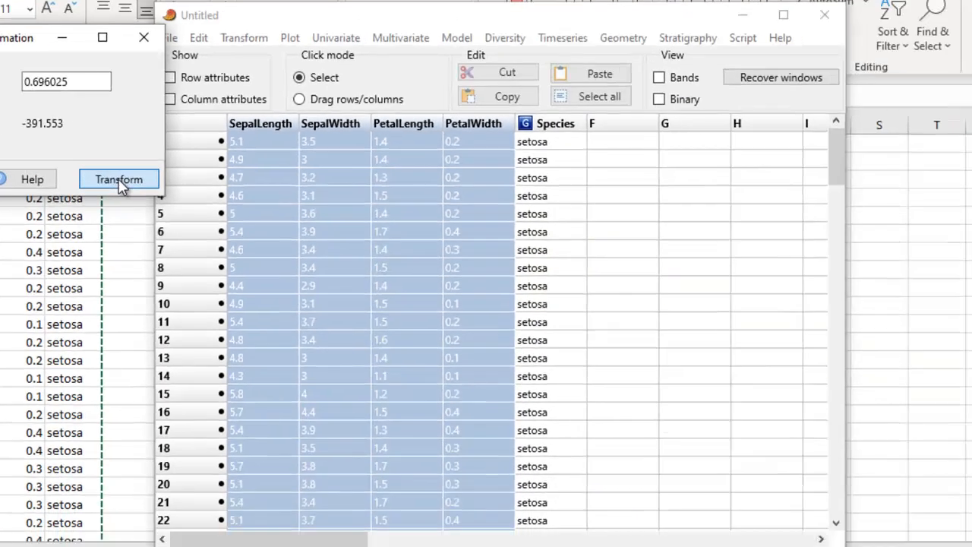
pyautogui.click(553, 354)
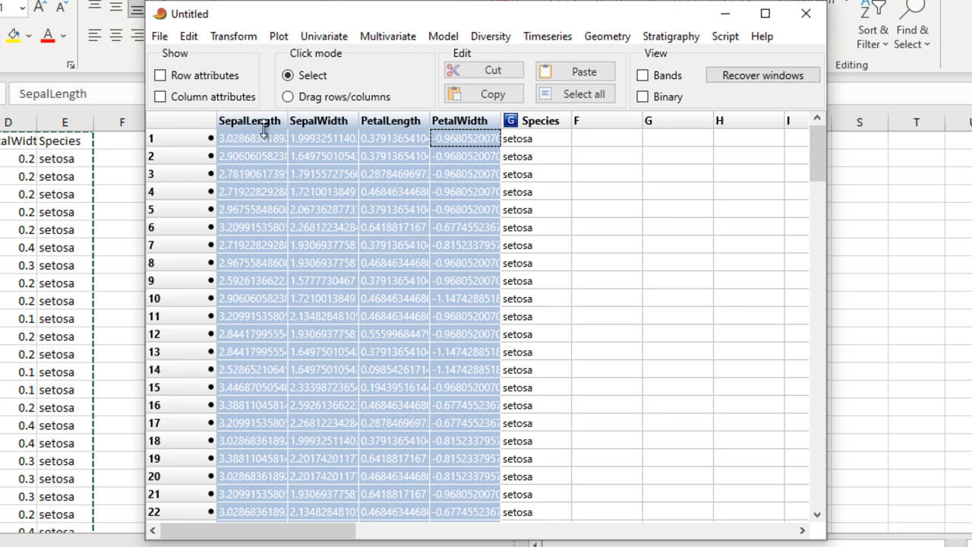
# Copy the Box-Cox transformed columns from PAST, switch to Excel, and paste them at A1 of a new sheet in the iris workbook.
pyautogui.click(507, 93)
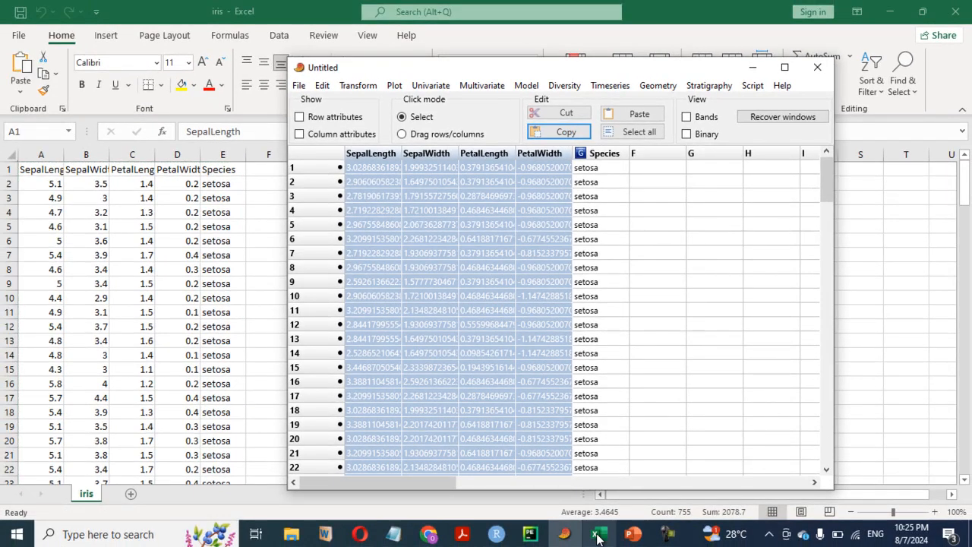
pyautogui.click(597, 538)
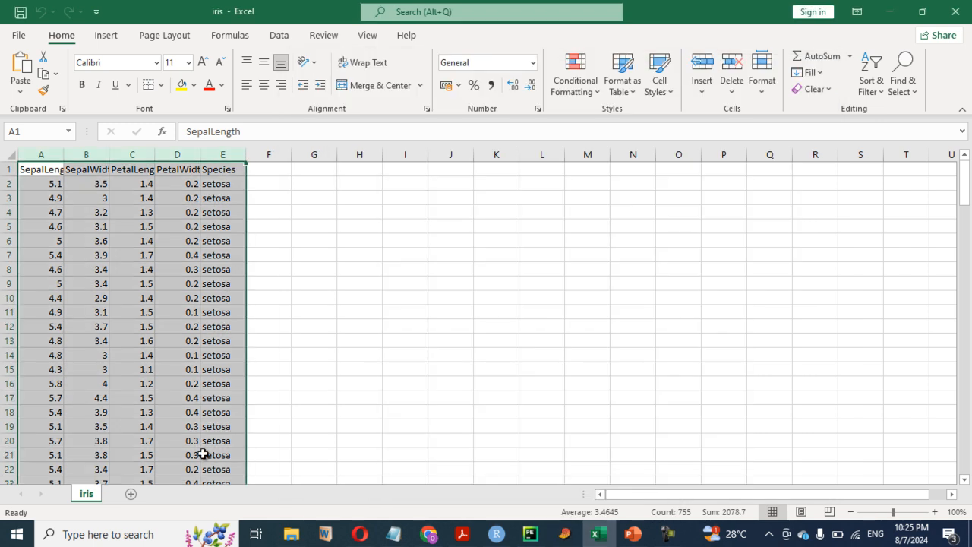
pyautogui.click(131, 494)
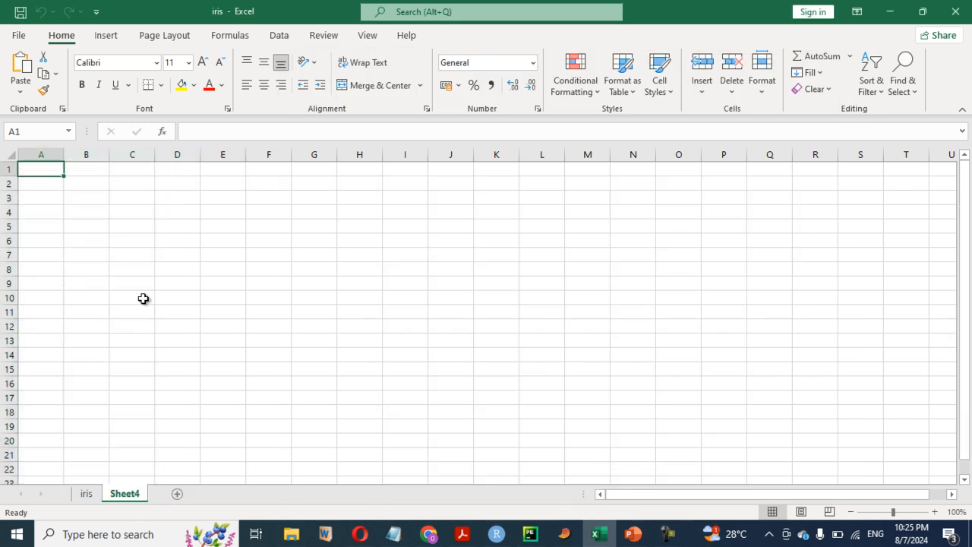
pyautogui.hotkey('ctrl', 'v')
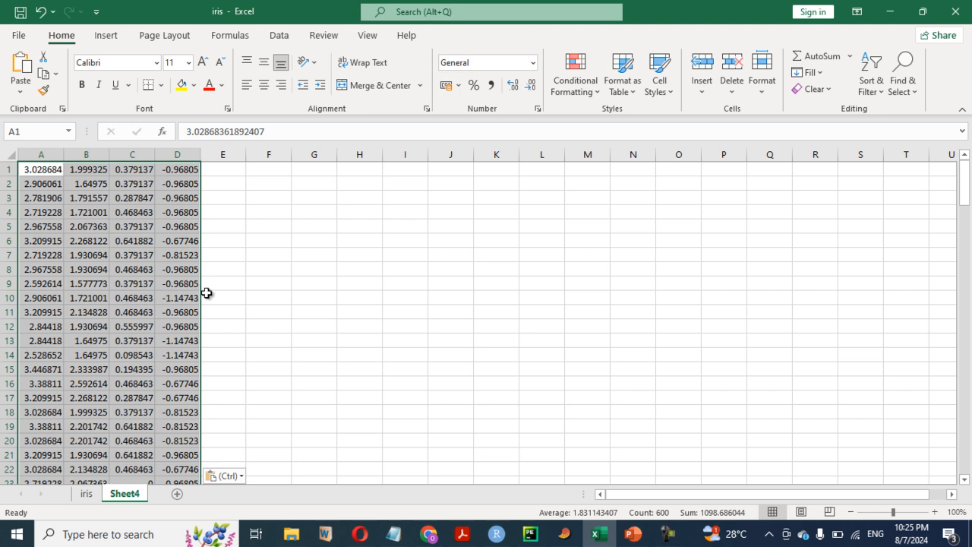
pyautogui.click(263, 297)
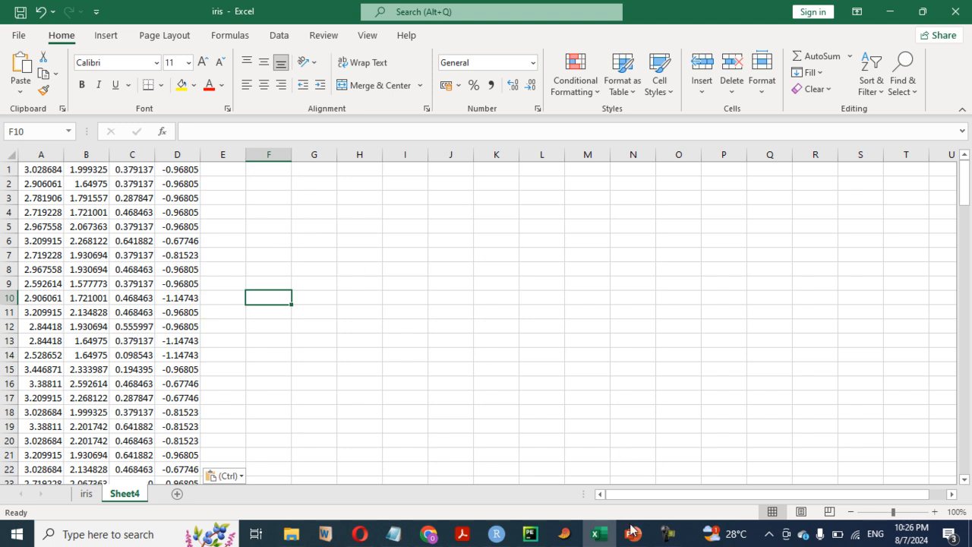
# Switch to PAST and show the column attributes of the transformed iris table.
pyautogui.moveTo(631, 536)
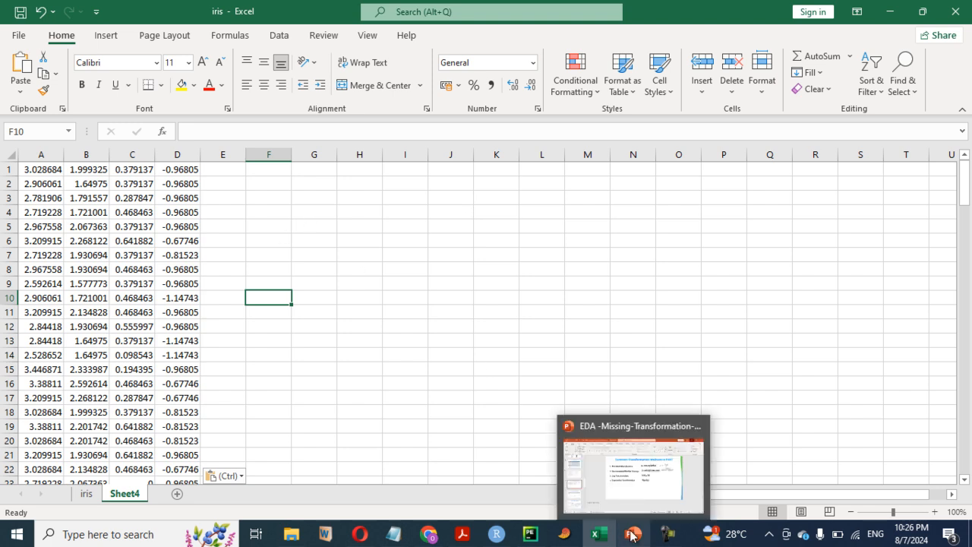
pyautogui.click(563, 534)
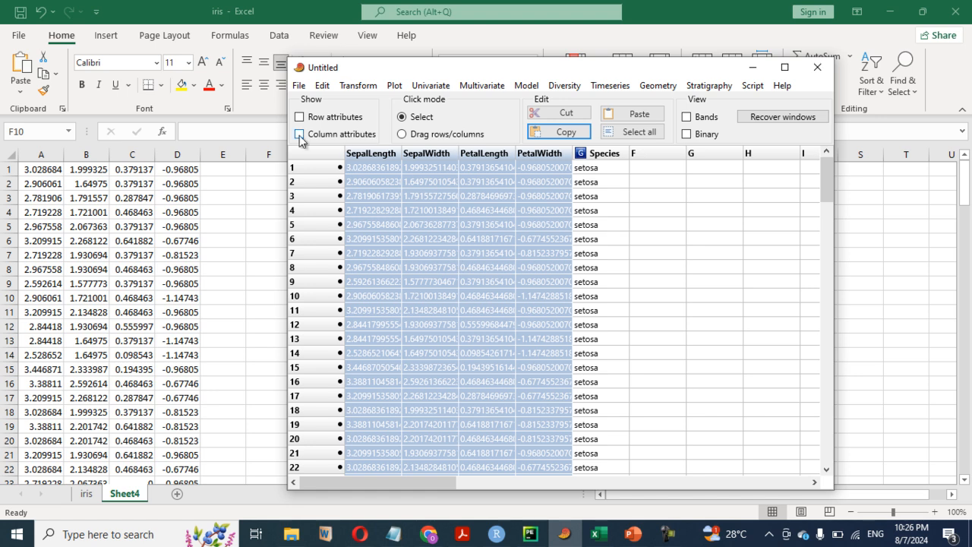
pyautogui.click(299, 135)
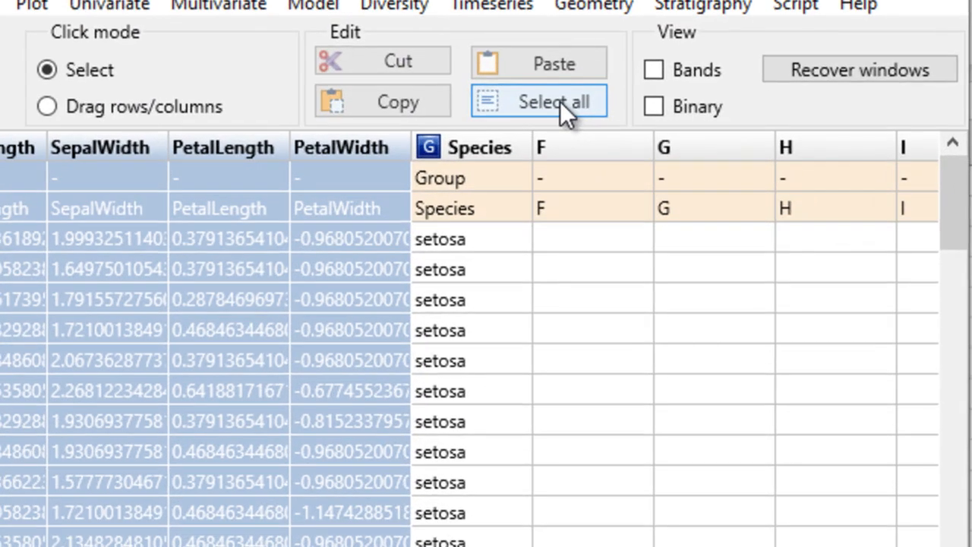
# Copy the SepalLength, SepalWidth, PetalLength, PetalWidth and Species columns together with their type and name rows.
pyautogui.click(559, 101)
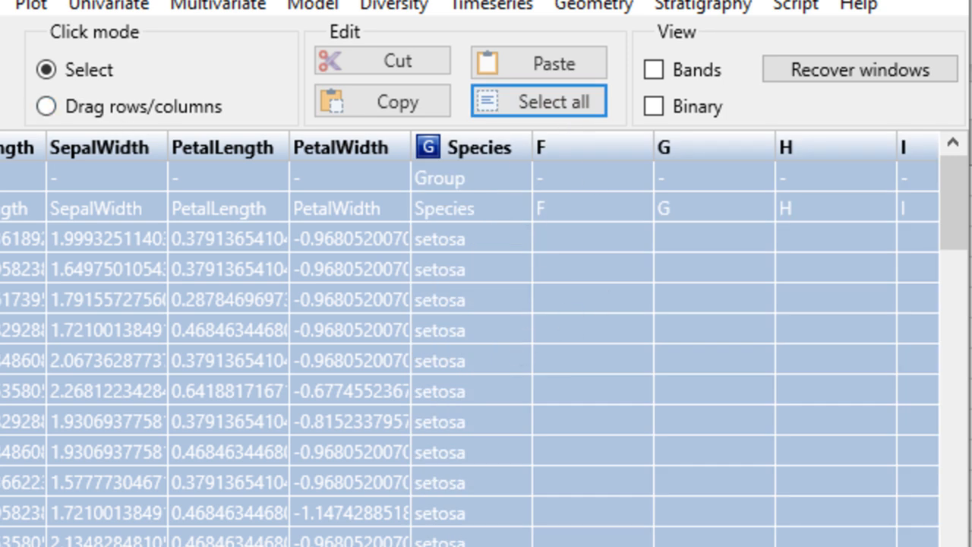
pyautogui.click(521, 100)
pyautogui.click(9, 147)
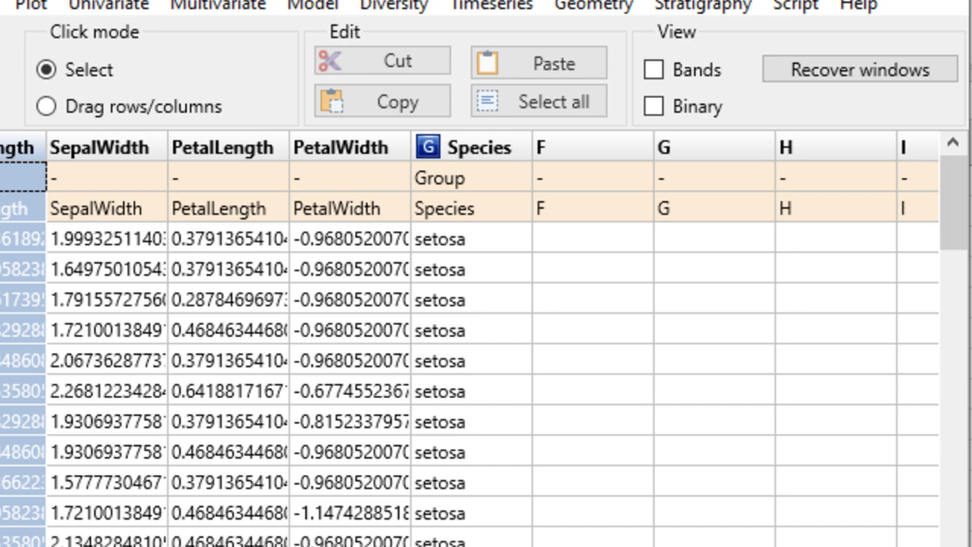
pyautogui.keyDown('shift'); pyautogui.click(98, 134); pyautogui.keyUp('shift')
pyautogui.keyDown('shift'); pyautogui.click(229, 136); pyautogui.keyUp('shift')
pyautogui.keyDown('shift'); pyautogui.click(328, 150); pyautogui.keyUp('shift')
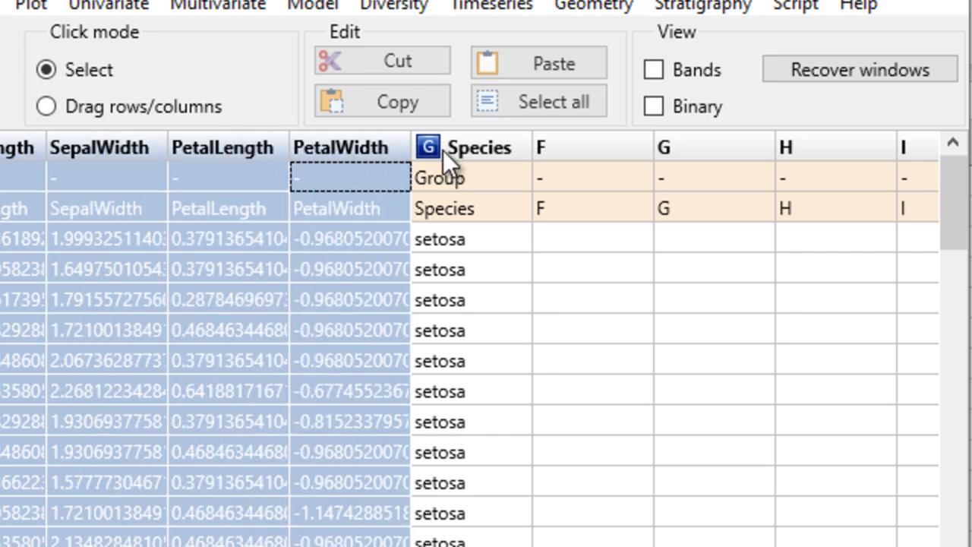
pyautogui.keyDown('shift'); pyautogui.click(479, 148); pyautogui.keyUp('shift')
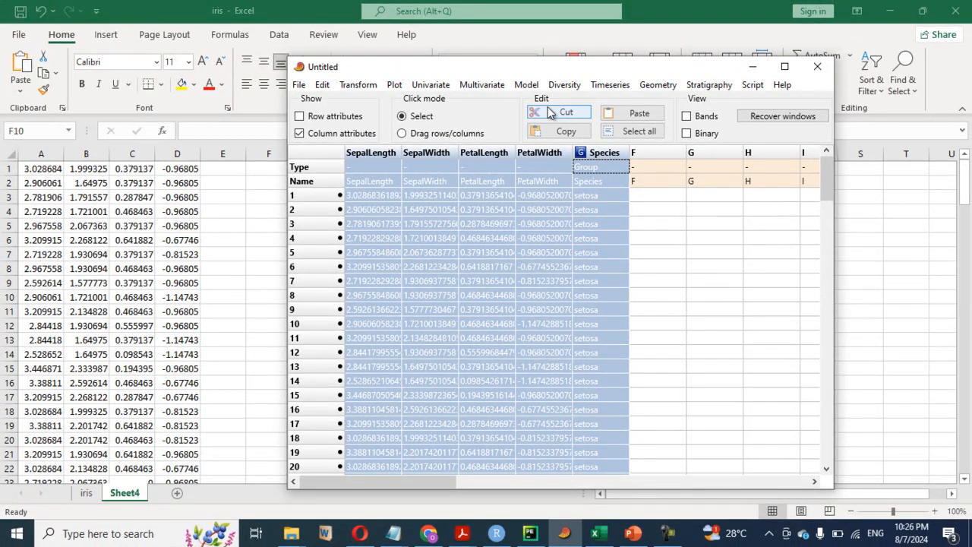
pyautogui.click(563, 132)
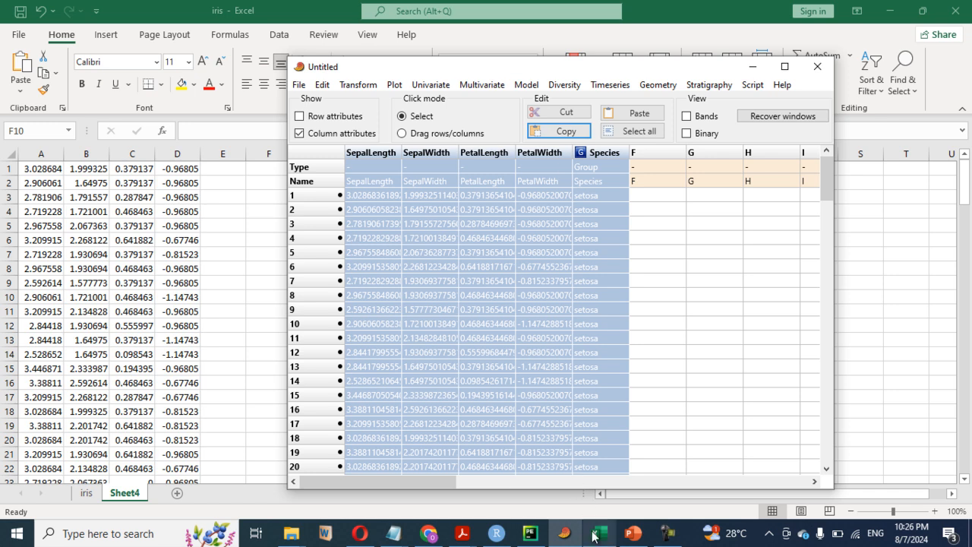
# Switch to Excel, add a new sheet to the iris workbook, and paste the copied columns at A1.
pyautogui.click(600, 497)
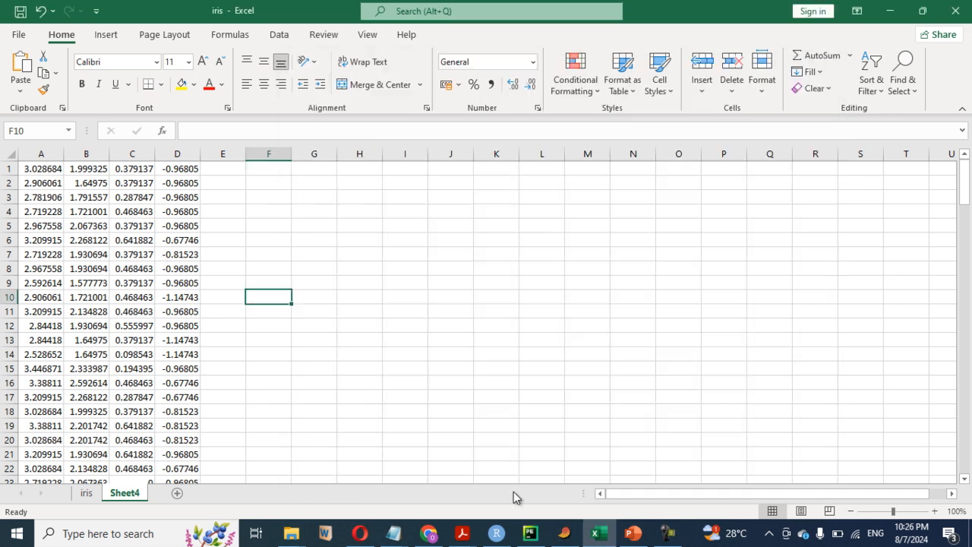
pyautogui.click(177, 492)
pyautogui.hotkey('ctrl', 'v')
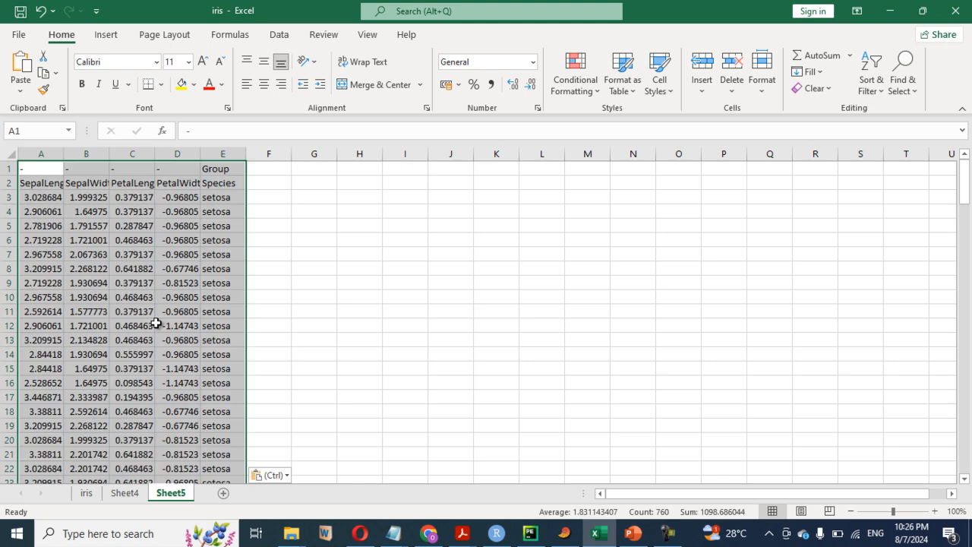
pyautogui.click(391, 296)
# Delete row 1 with the column types so that the column names head the pasted data.
pyautogui.click(10, 169)
pyautogui.rightClick(10, 168)
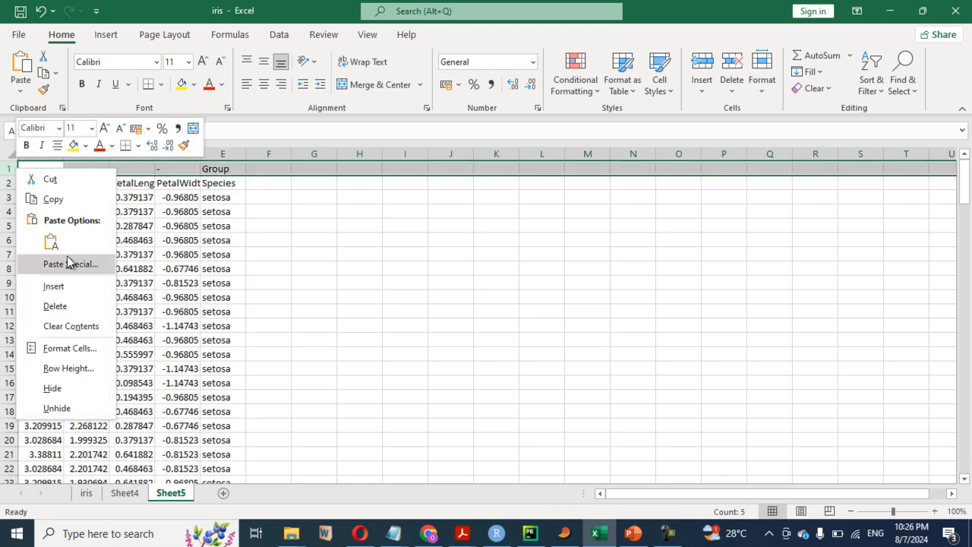
pyautogui.click(55, 305)
pyautogui.click(284, 297)
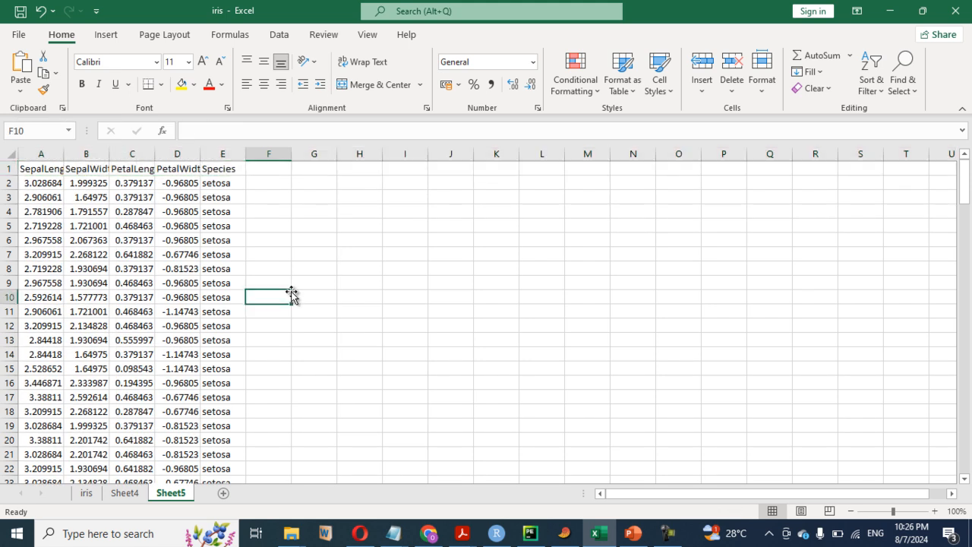
# Autofit columns A to D to their contents and look through the pasted rows of all three species.
pyautogui.doubleClick(63, 153)
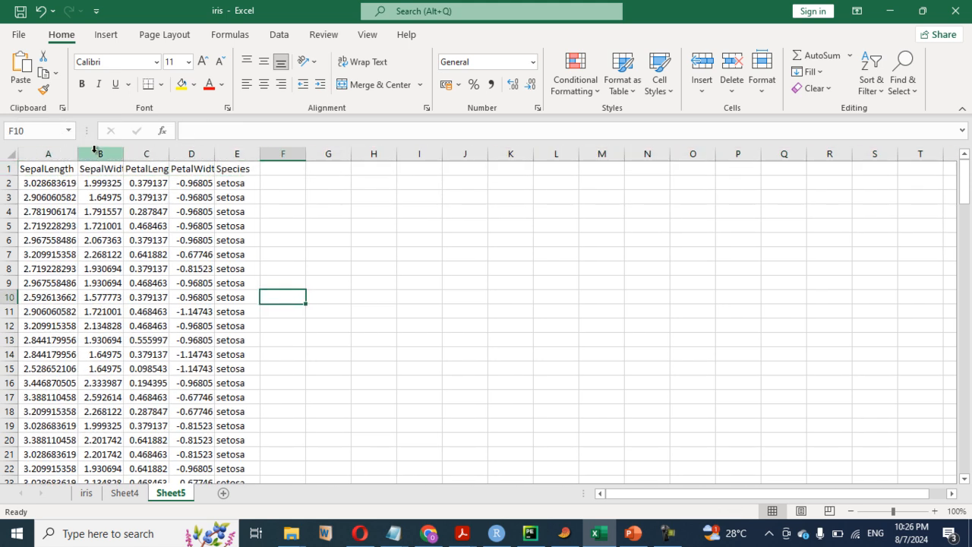
pyautogui.doubleClick(124, 154)
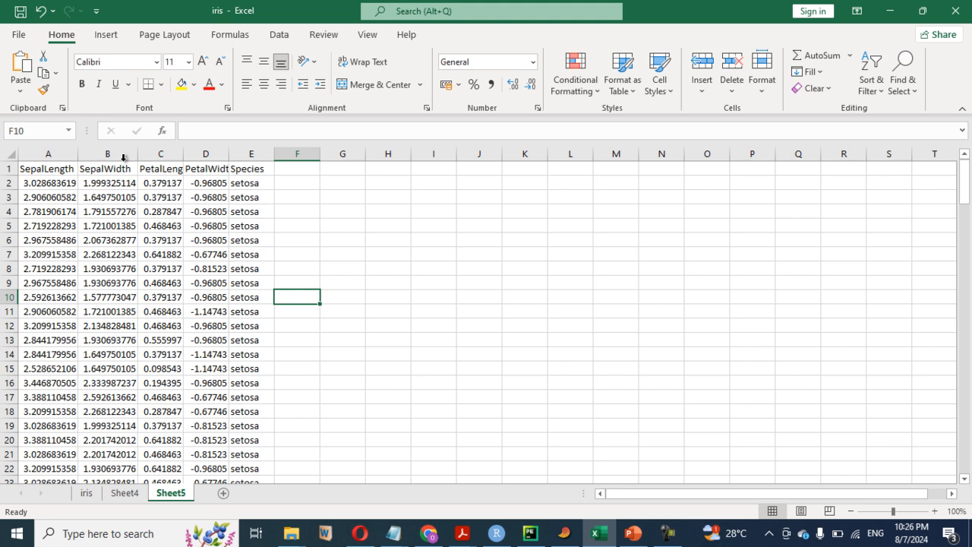
pyautogui.doubleClick(180, 154)
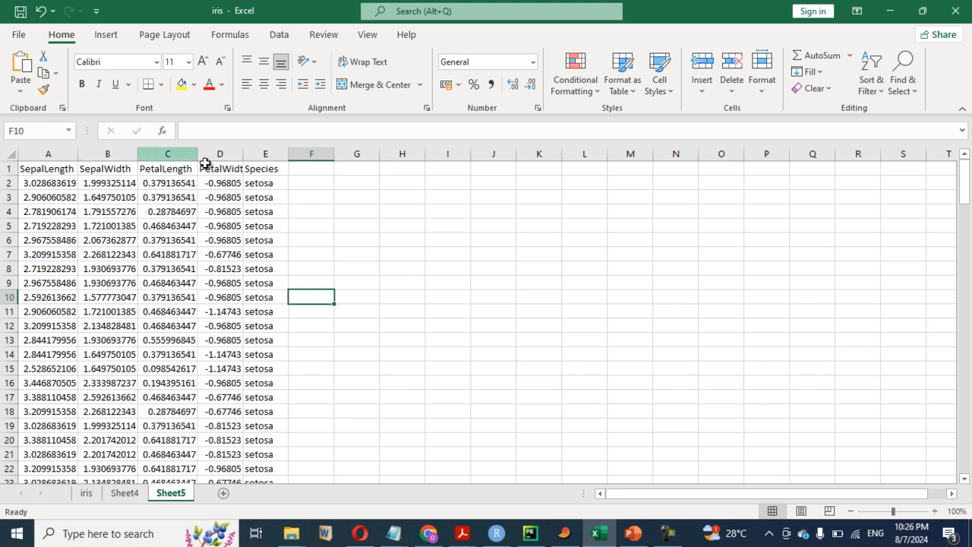
pyautogui.doubleClick(246, 154)
pyautogui.scroll(-18, 165, 343)
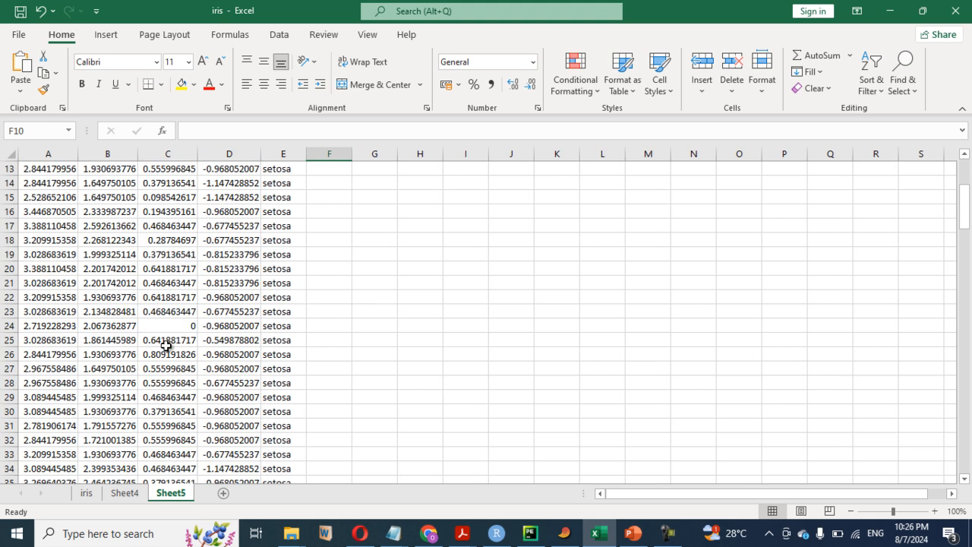
pyautogui.scroll(-20, 166, 346)
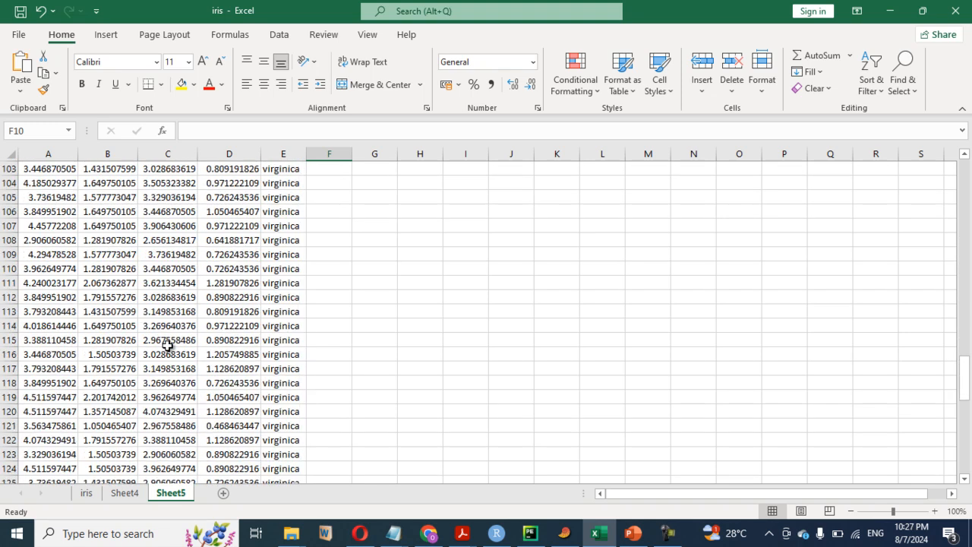
pyautogui.scroll(20, 167, 346)
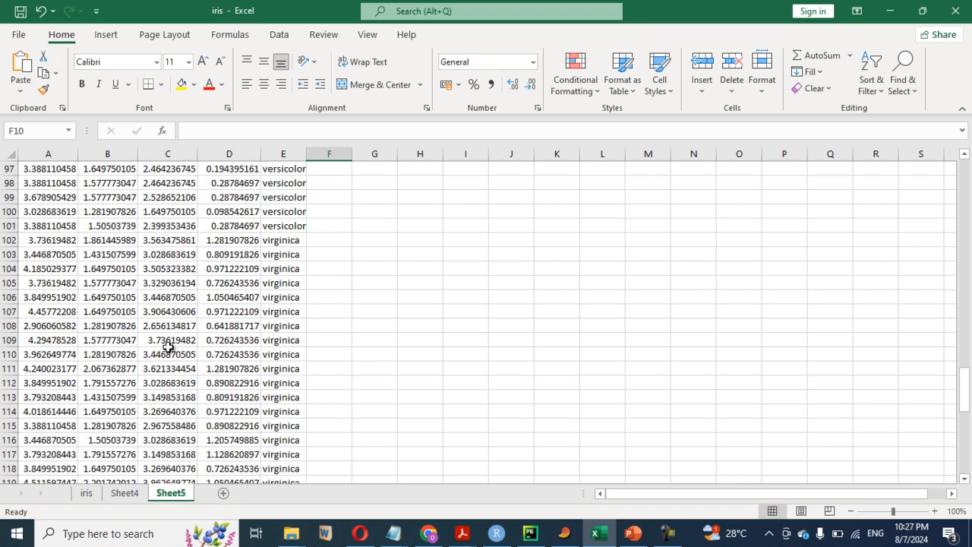
pyautogui.scroll(11, 165, 346)
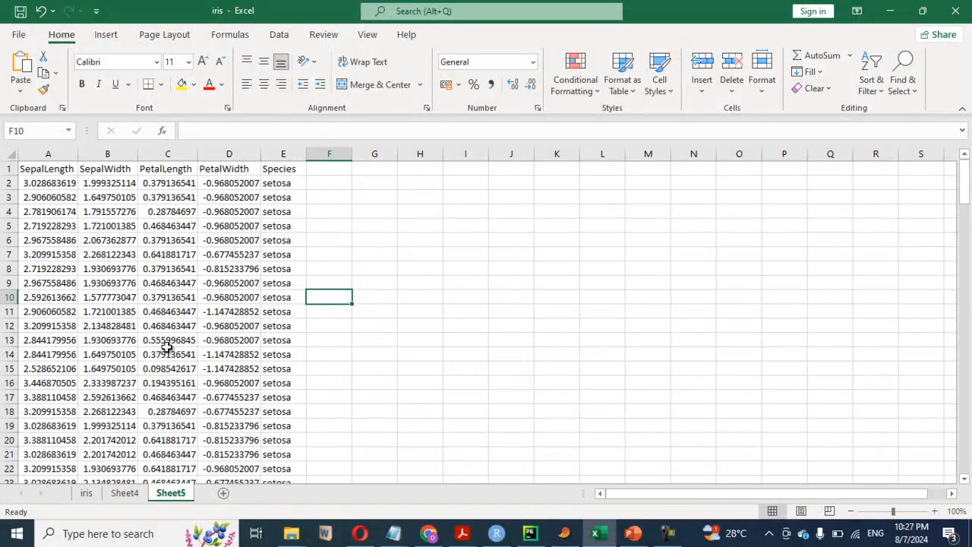
# Switch back to PAST and hide the column attributes of the iris table.
pyautogui.click(564, 534)
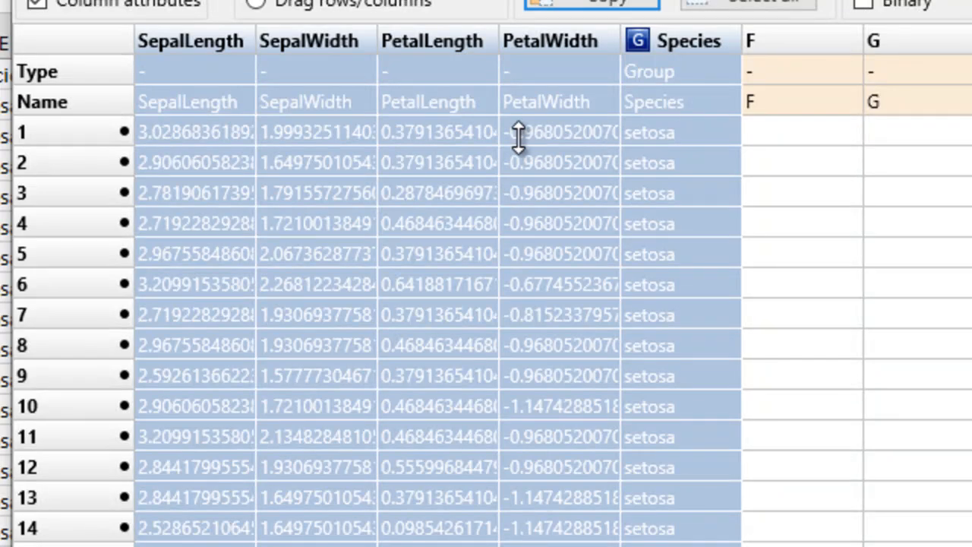
pyautogui.click(53, 4)
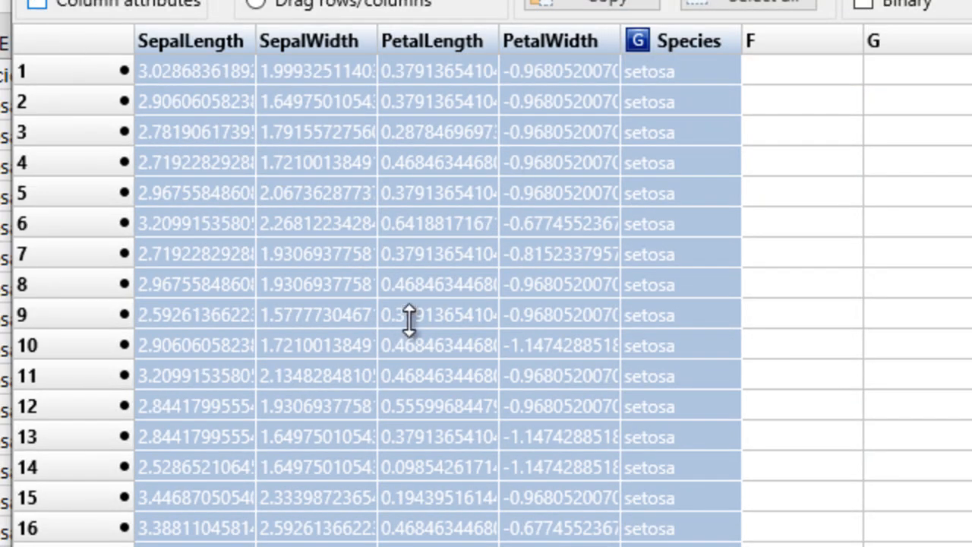